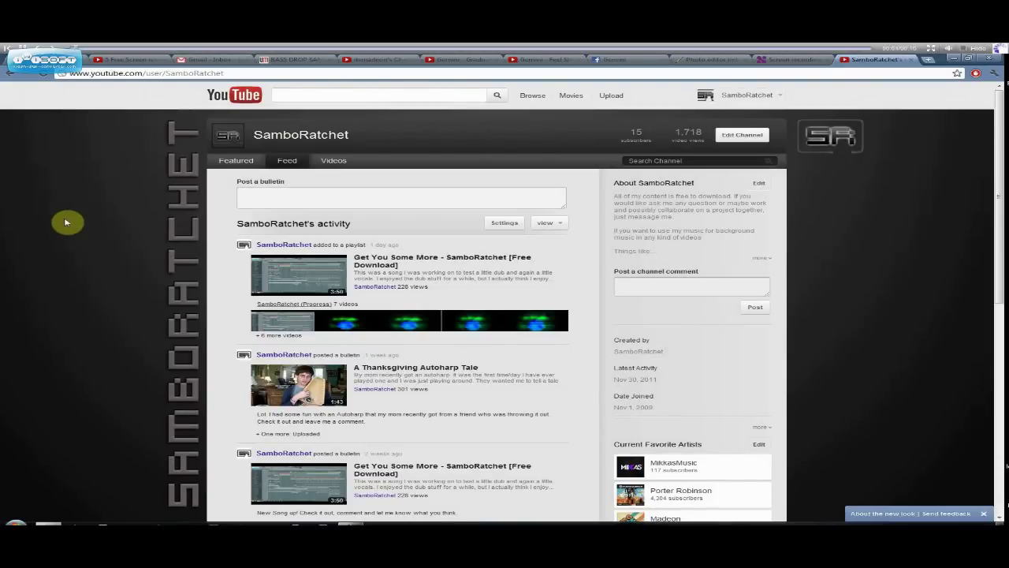
# Review the SamboRatchet channel's current background, then switch to the Pixlr editor with its blank canvas.
pyautogui.scroll(-3, 67, 221)
pyautogui.scroll(-3, 67, 220)
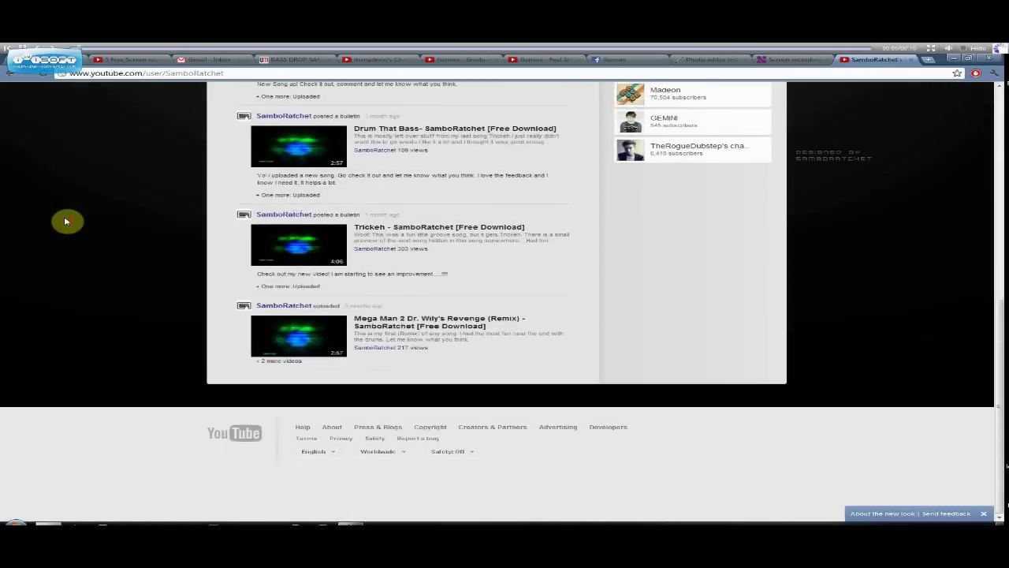
pyautogui.scroll(5, 68, 221)
pyautogui.scroll(-1, 94, 236)
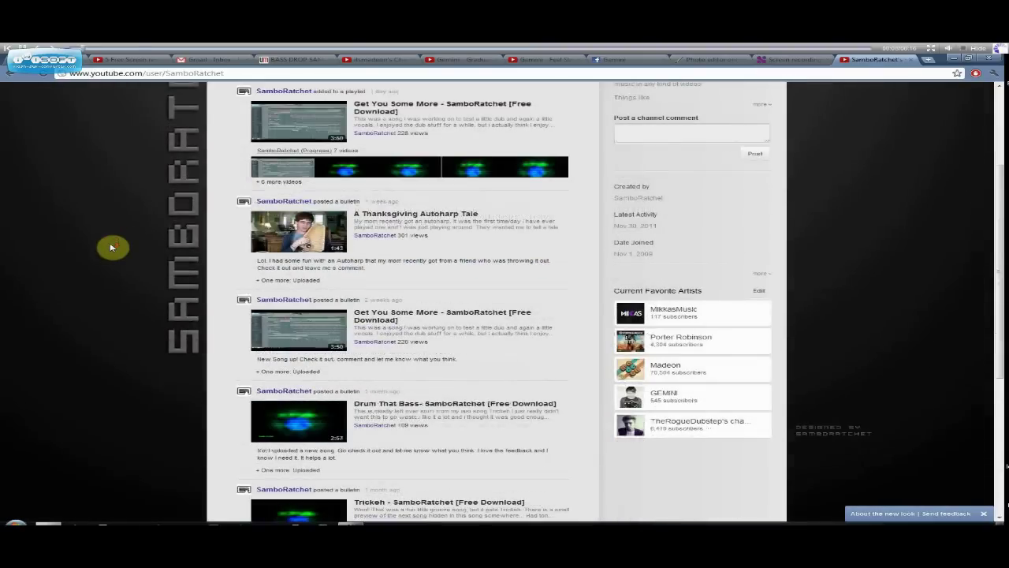
pyautogui.scroll(-2, 265, 330)
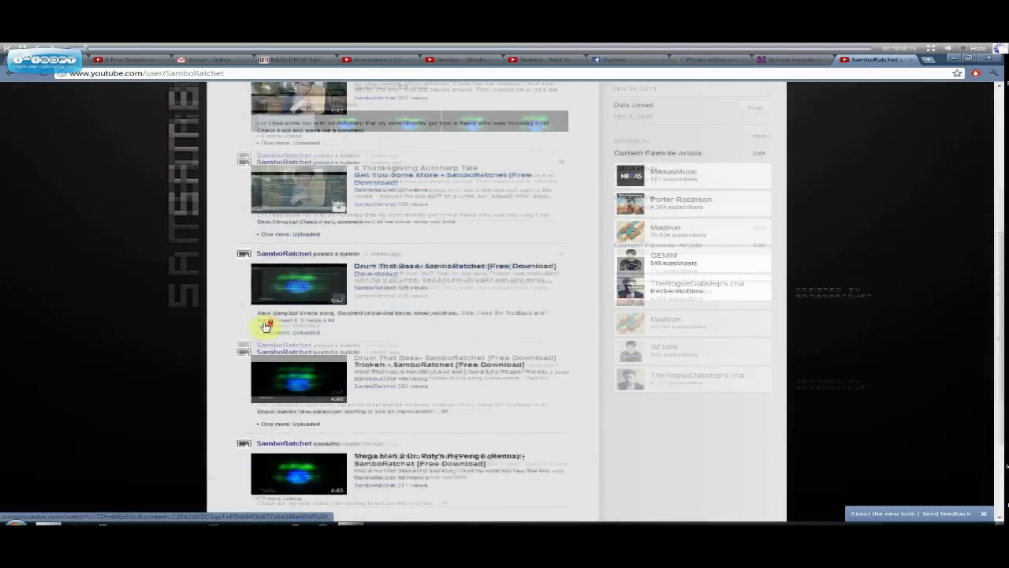
pyautogui.scroll(3, 259, 333)
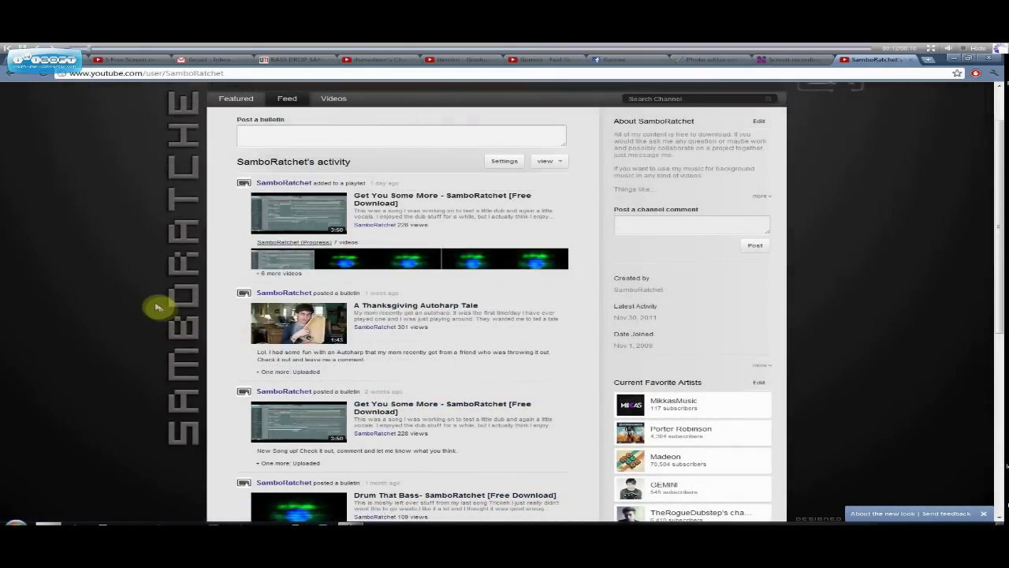
pyautogui.scroll(1, 155, 306)
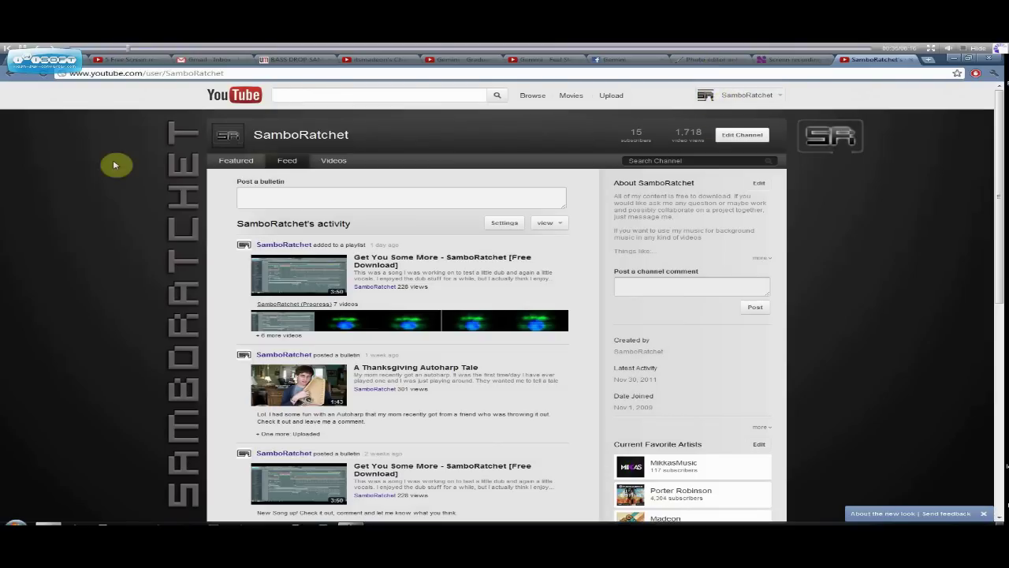
pyautogui.scroll(-10, 119, 164)
pyautogui.scroll(10, 122, 167)
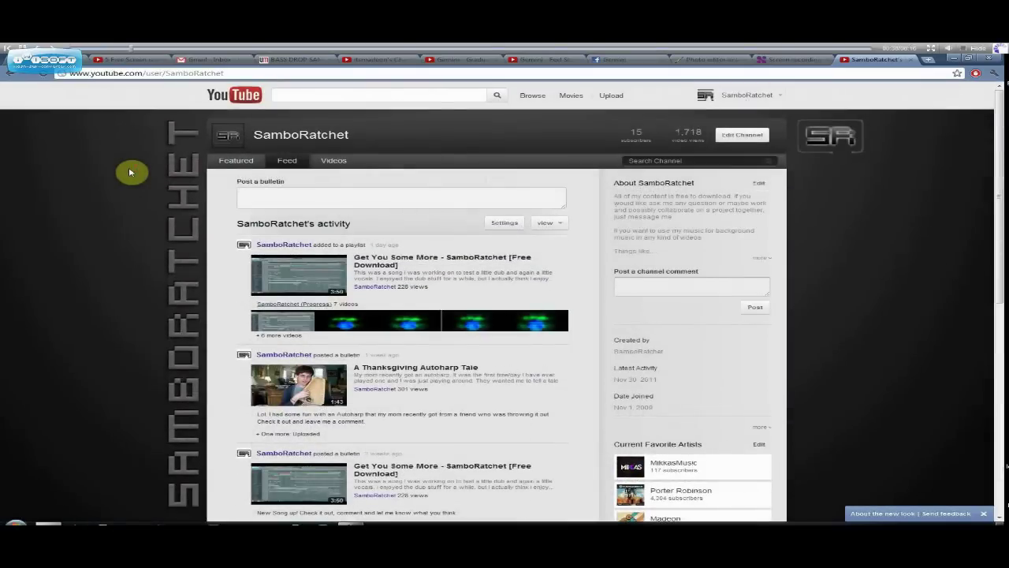
pyautogui.scroll(-2, 130, 172)
pyautogui.scroll(2, 134, 174)
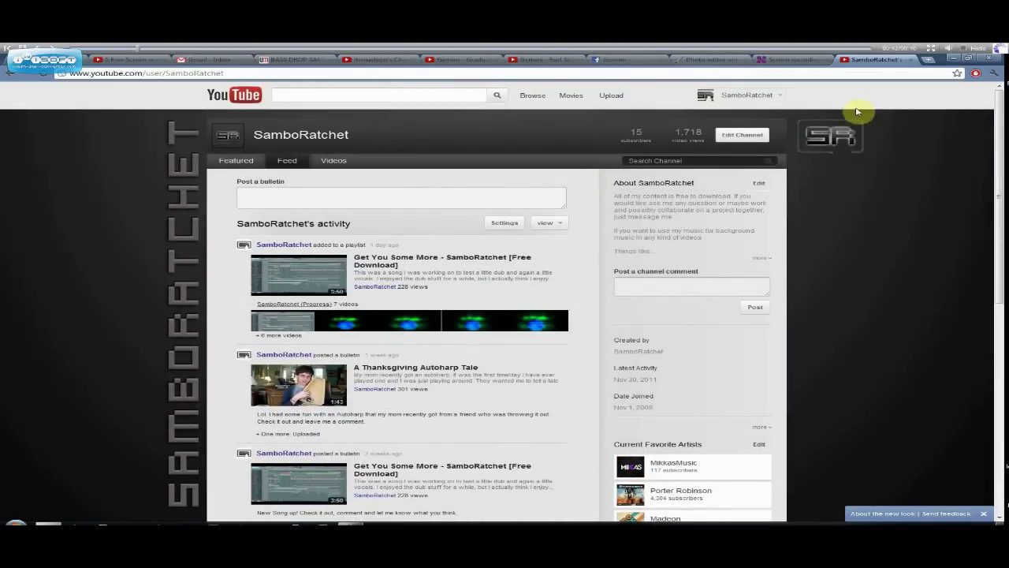
pyautogui.click(709, 60)
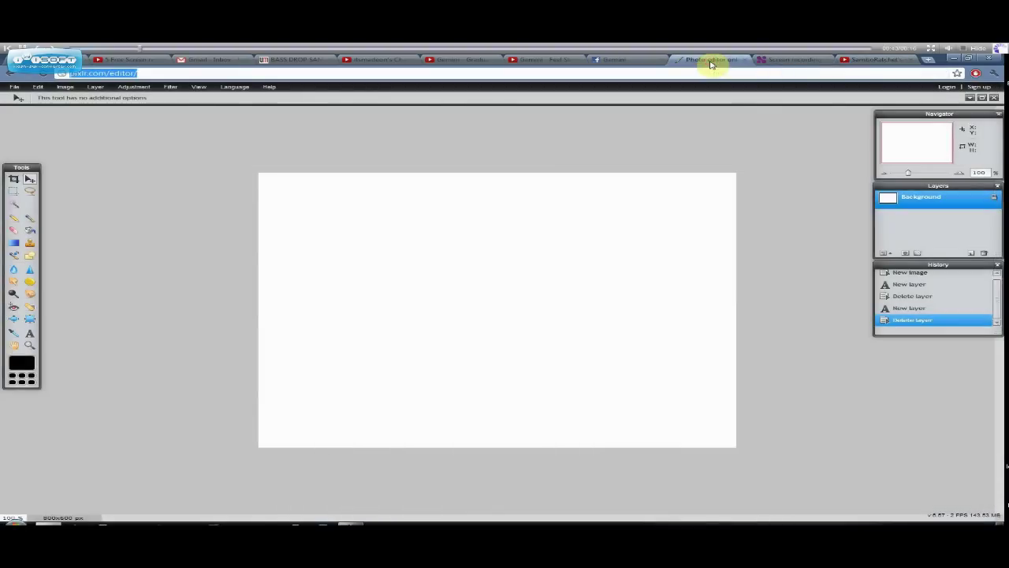
# Cancel a new blank image and instead open NEWYOUTUBETEMPLATE.psd from Libraries > Pictures > Youtube pictures.
pyautogui.click(12, 87)
pyautogui.moveTo(77, 85)
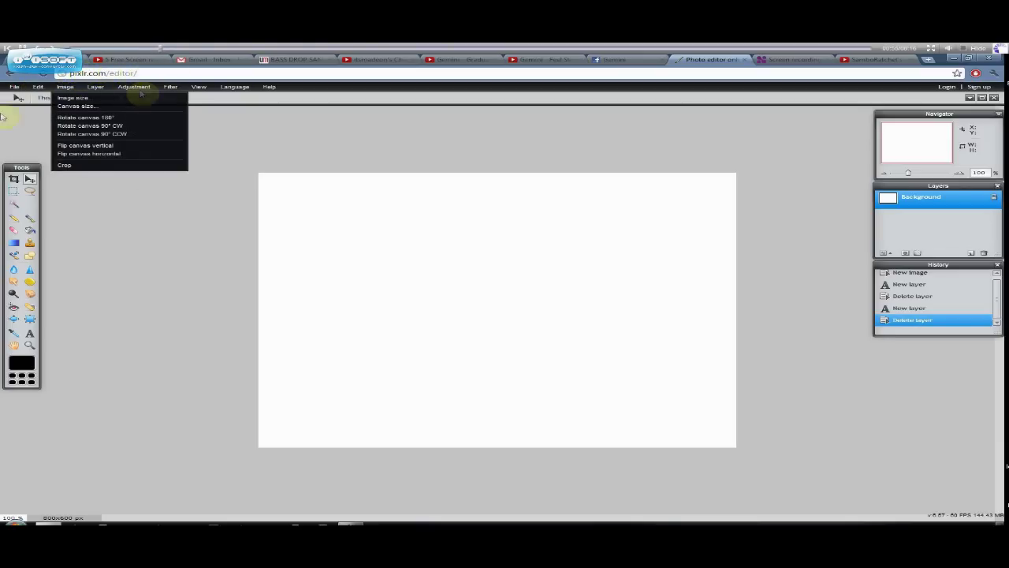
pyautogui.moveTo(17, 90)
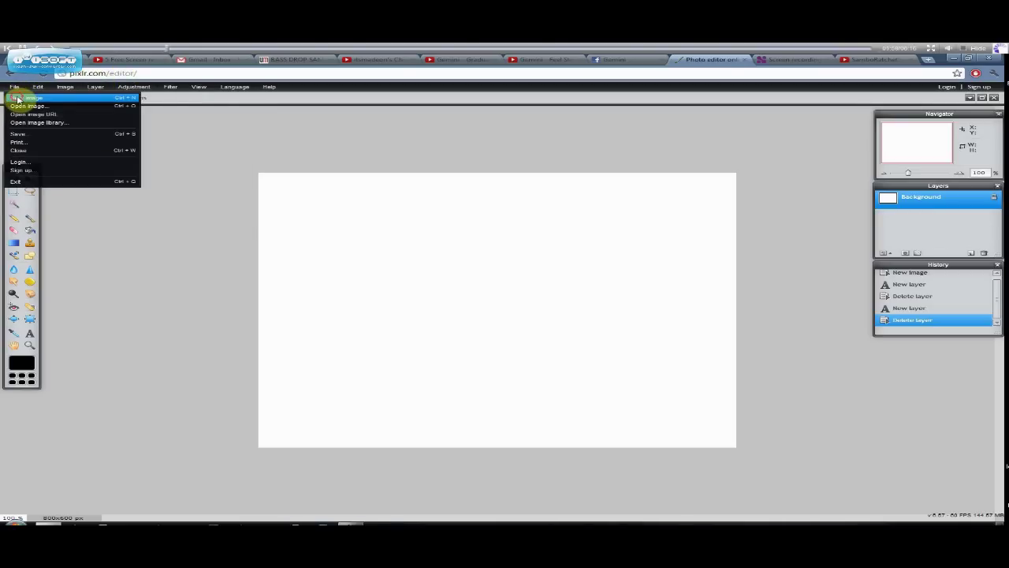
pyautogui.click(18, 98)
pyautogui.click(539, 344)
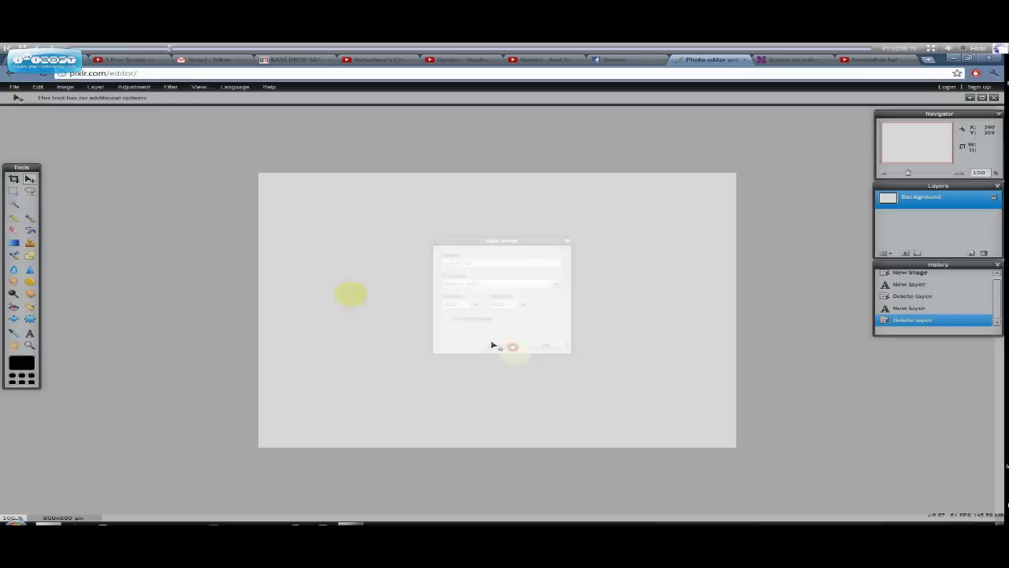
pyautogui.click(15, 87)
pyautogui.click(44, 113)
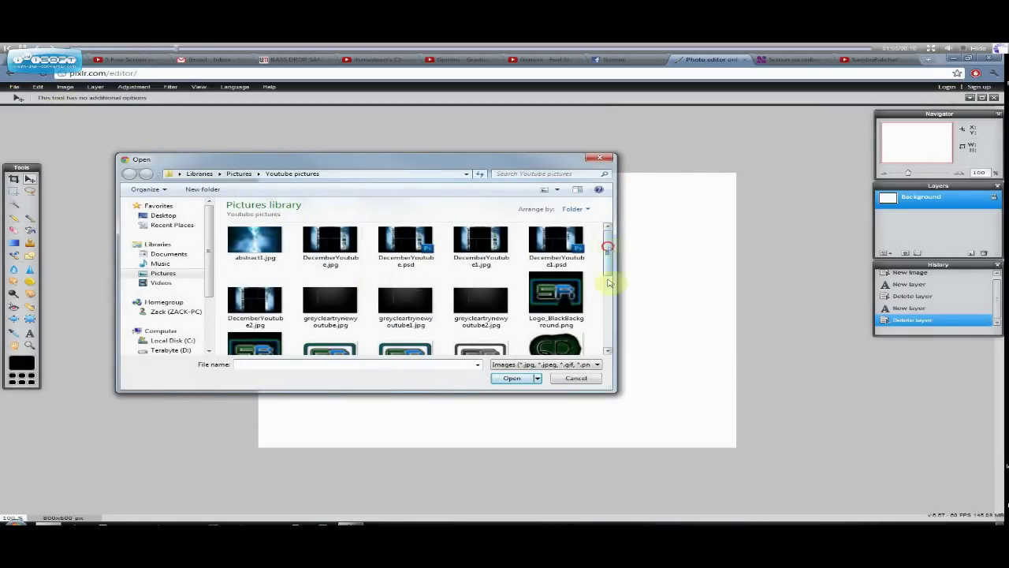
pyautogui.moveTo(609, 282); pyautogui.dragTo(600, 360)
pyautogui.click(310, 258)
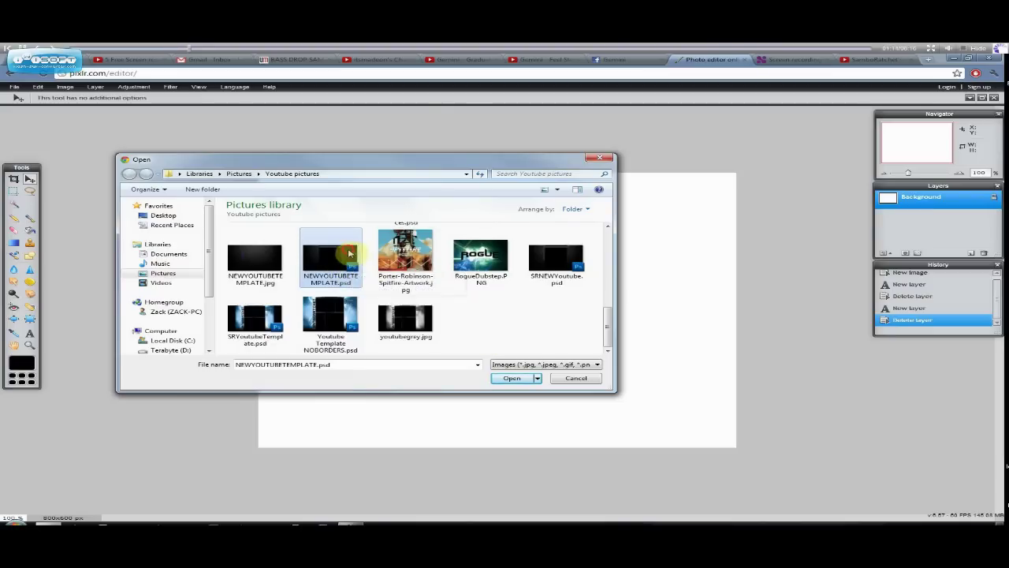
pyautogui.click(508, 378)
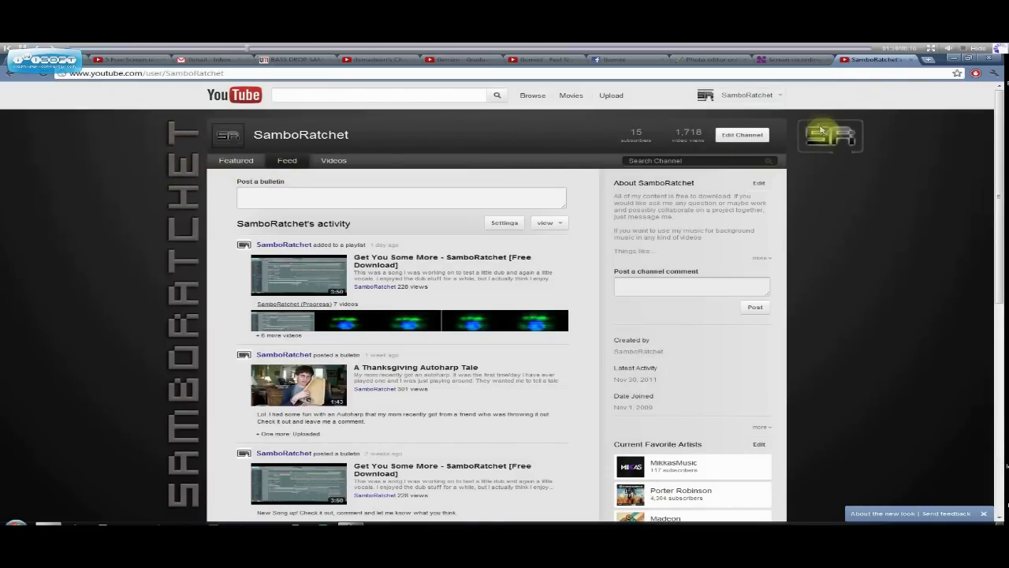
pyautogui.click(703, 63)
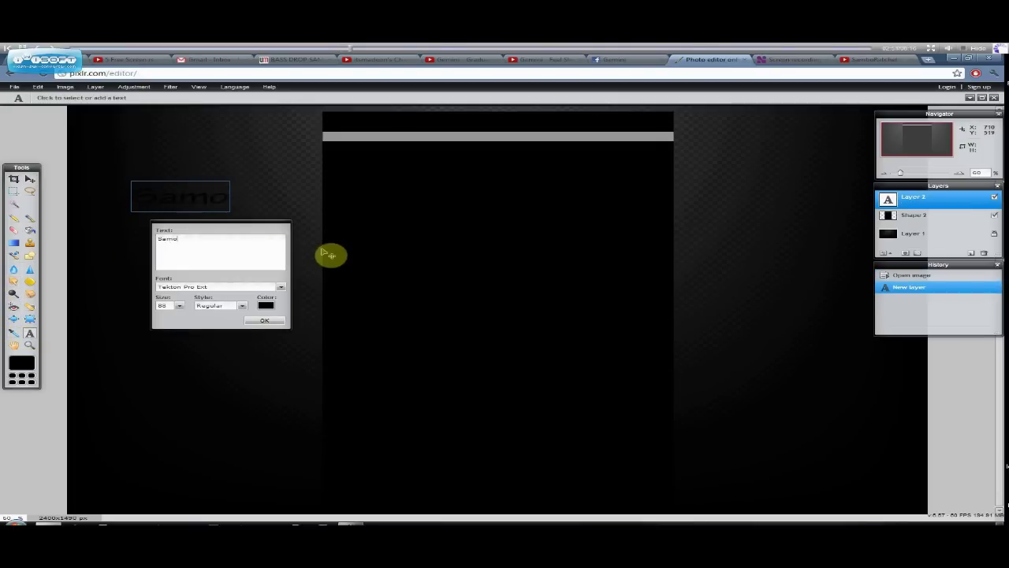
# Finish typing 'SamboRatchet' and move the text toward the lower left of the canvas.
pyautogui.write('SamboRatchet')
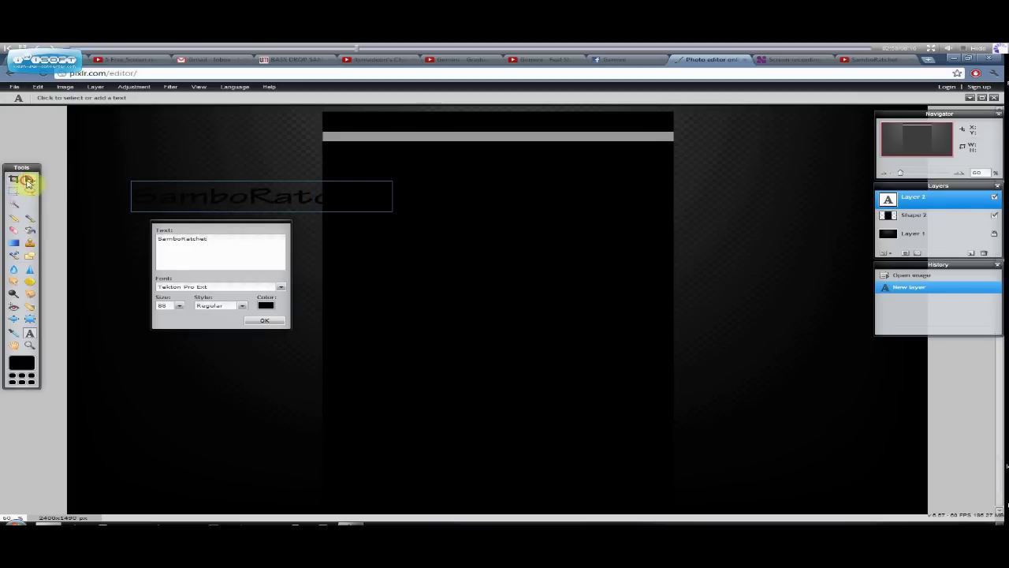
pyautogui.click(30, 180)
pyautogui.moveTo(172, 203); pyautogui.dragTo(120, 229)
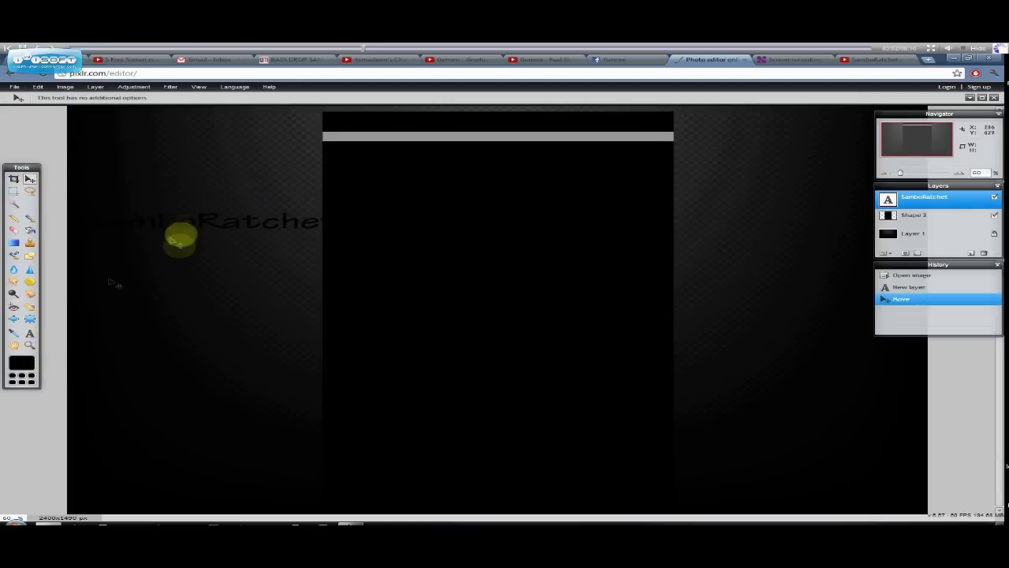
pyautogui.moveTo(180, 232)
pyautogui.mouseDown()
pyautogui.moveTo(184, 244)
pyautogui.moveTo(197, 228)
pyautogui.moveTo(207, 234)
pyautogui.moveTo(202, 221)
pyautogui.moveTo(186, 227)
pyautogui.mouseUp()
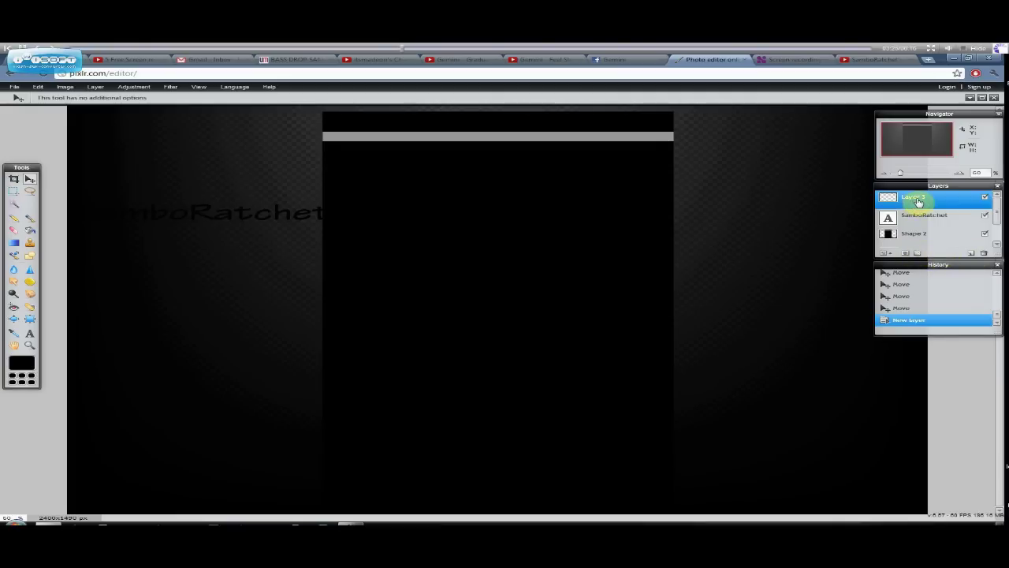
# Merge the empty layer into the text, rotate it 90° upright, and place it beside the black panel.
pyautogui.rightClick(933, 202)
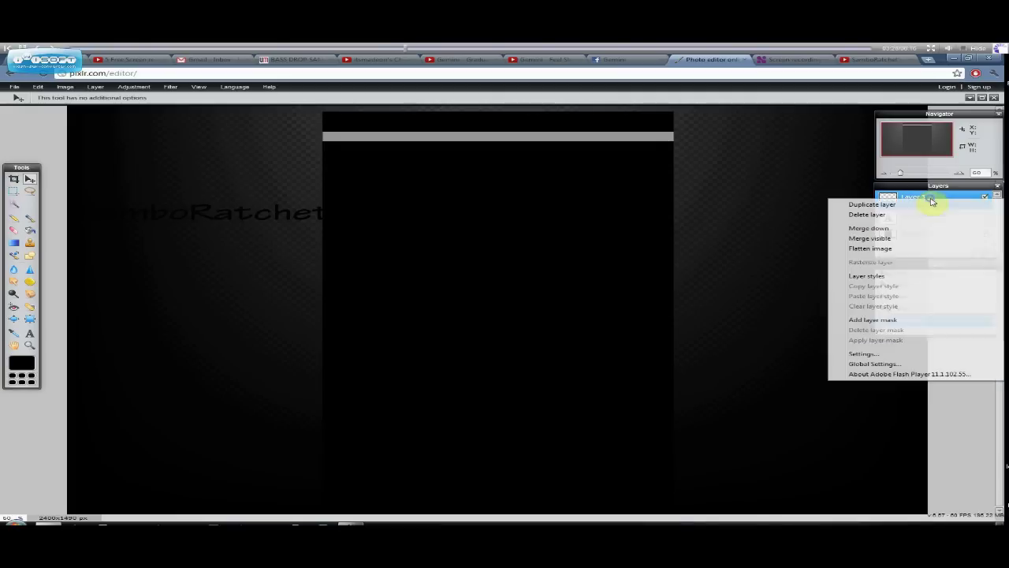
pyautogui.click(903, 227)
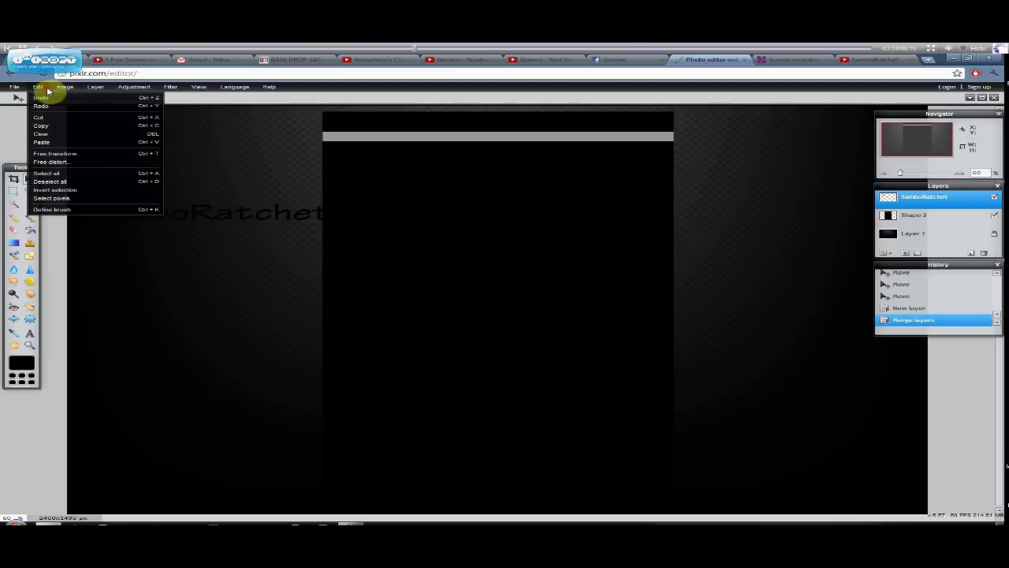
pyautogui.click(42, 155)
pyautogui.moveTo(79, 202); pyautogui.dragTo(174, 393)
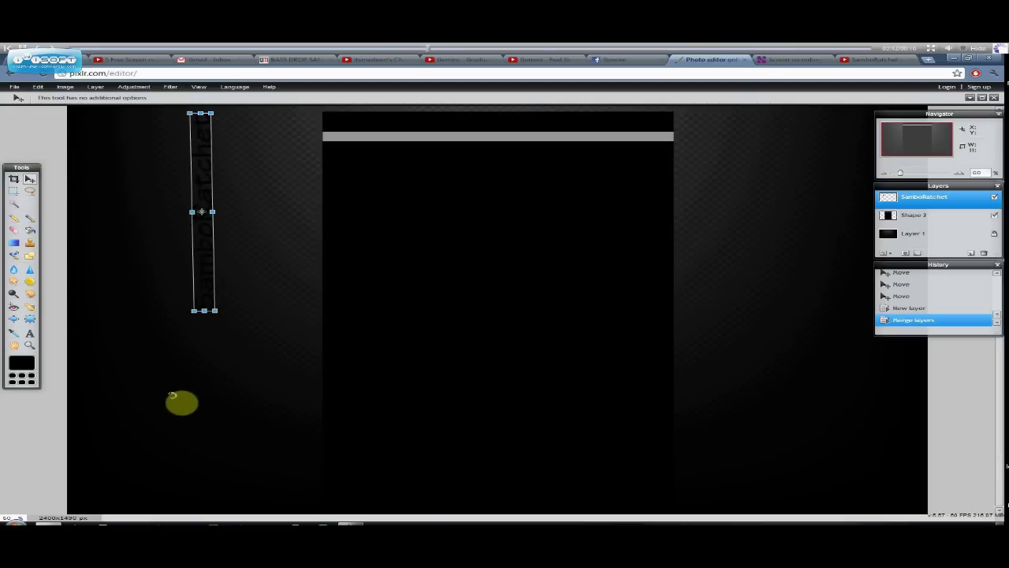
pyautogui.moveTo(207, 189); pyautogui.dragTo(306, 198)
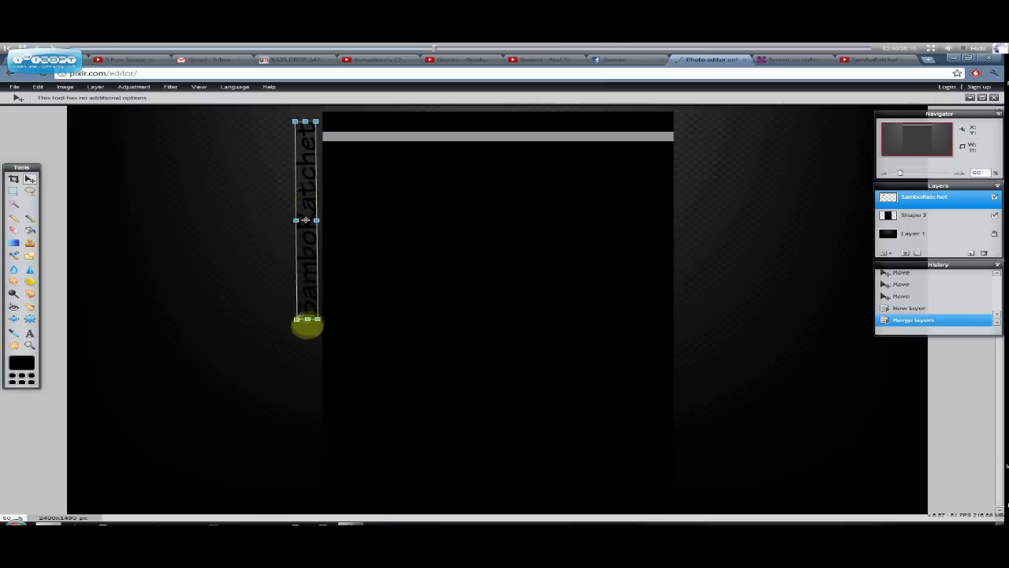
pyautogui.moveTo(289, 323); pyautogui.dragTo(295, 329)
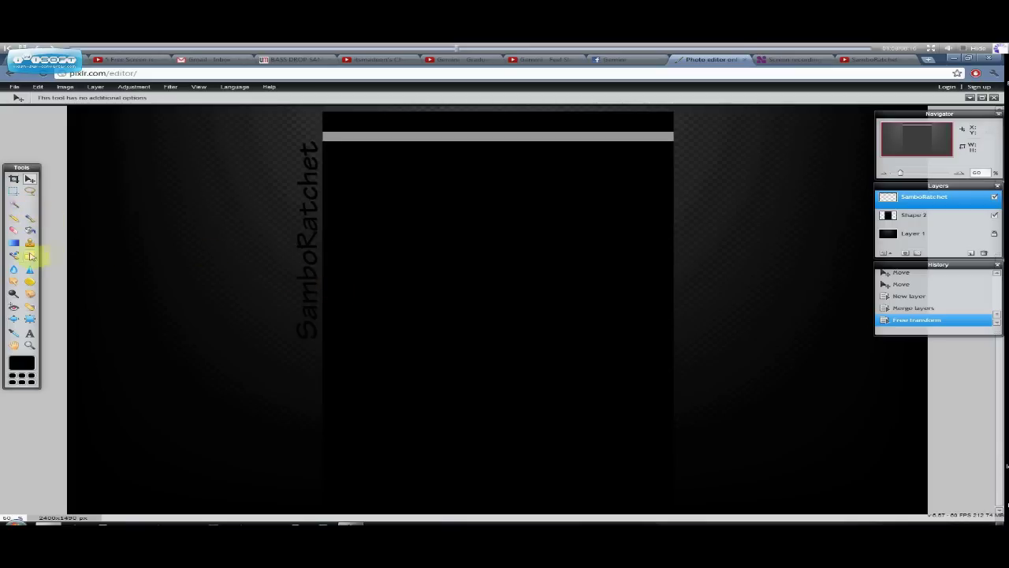
# Hide the Shape 2 black panel layer, then look at the YouTube channel page.
pyautogui.click(18, 247)
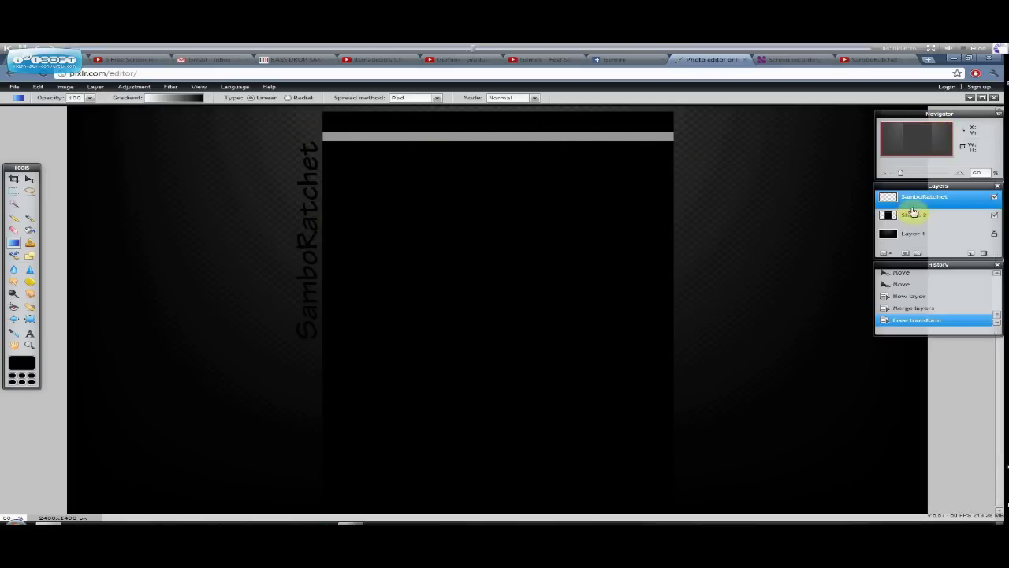
pyautogui.click(929, 216)
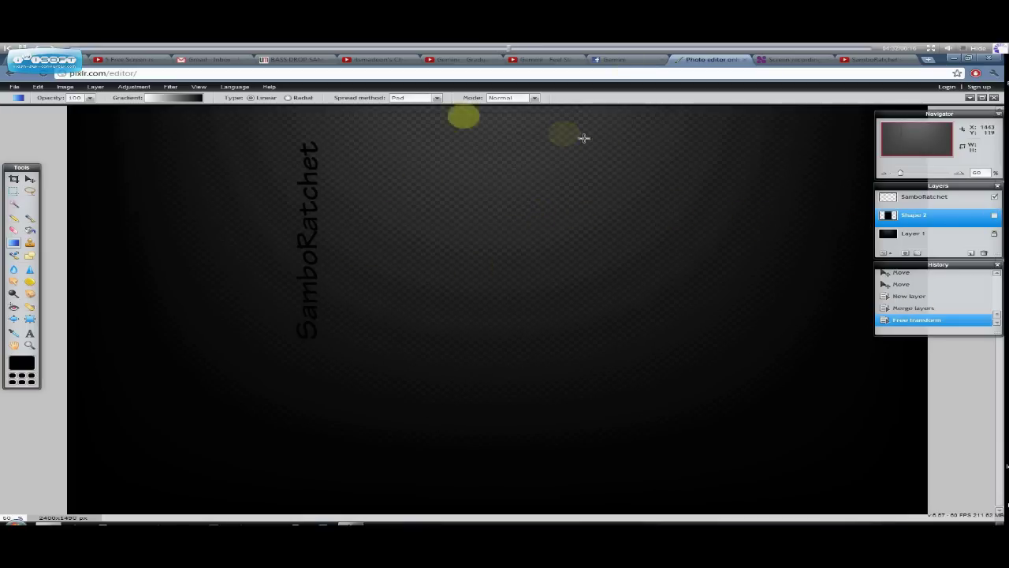
pyautogui.click(858, 60)
pyautogui.scroll(-5, 591, 311)
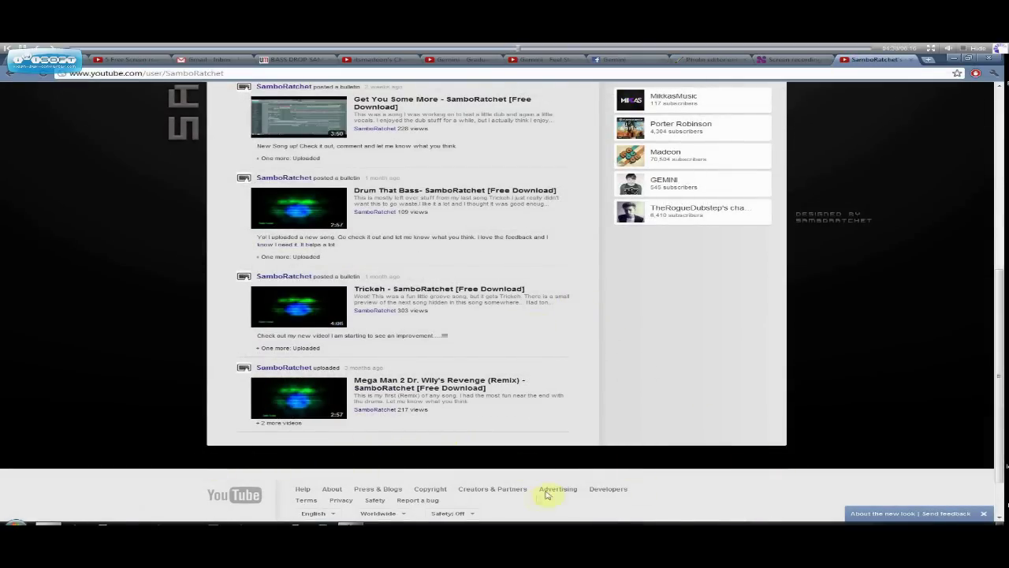
# Compare the channel's top banner with the Pixlr design, finishing back in Pixlr.
pyautogui.scroll(15, 840, 381)
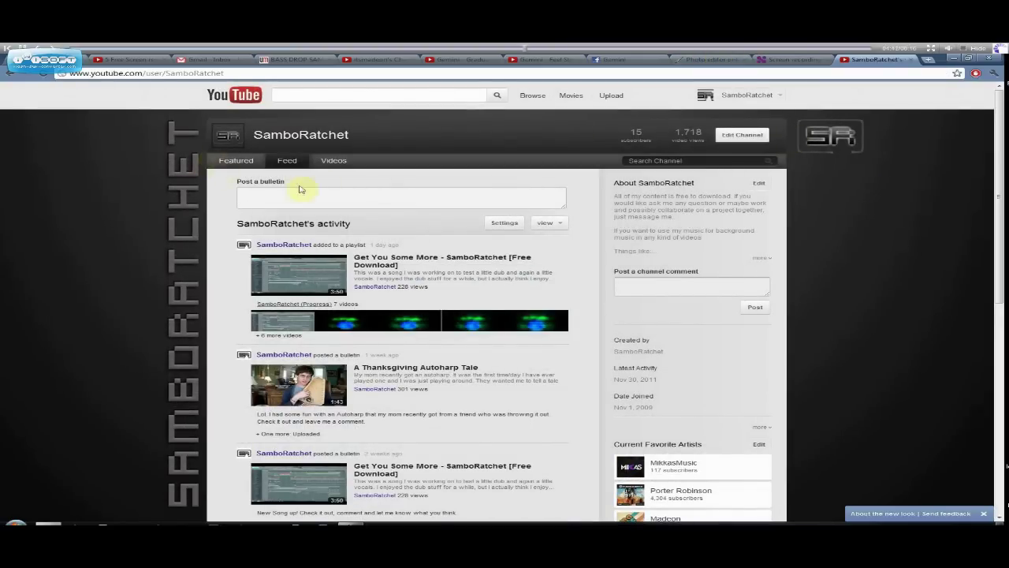
pyautogui.click(713, 59)
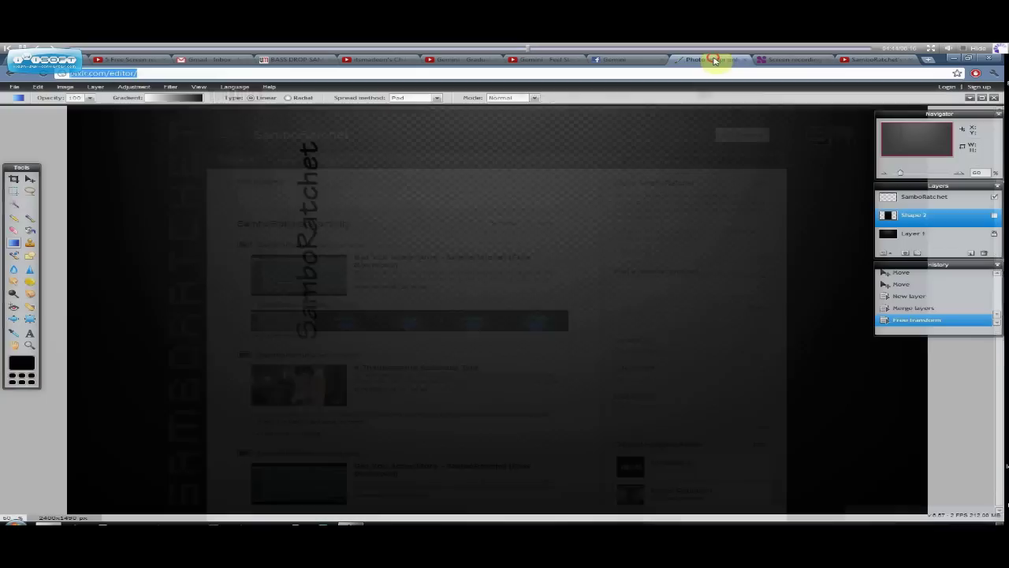
pyautogui.click(847, 60)
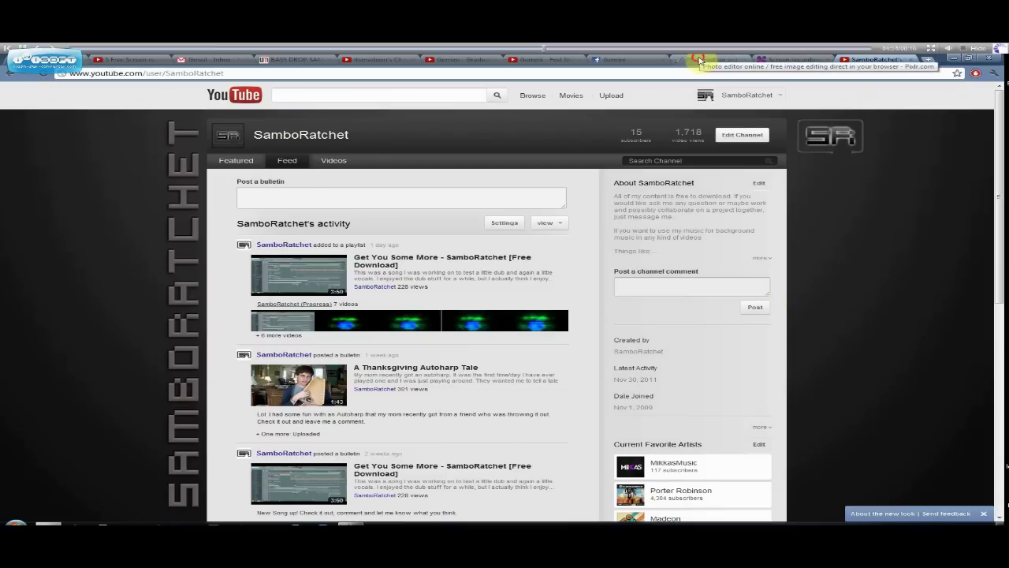
pyautogui.click(700, 61)
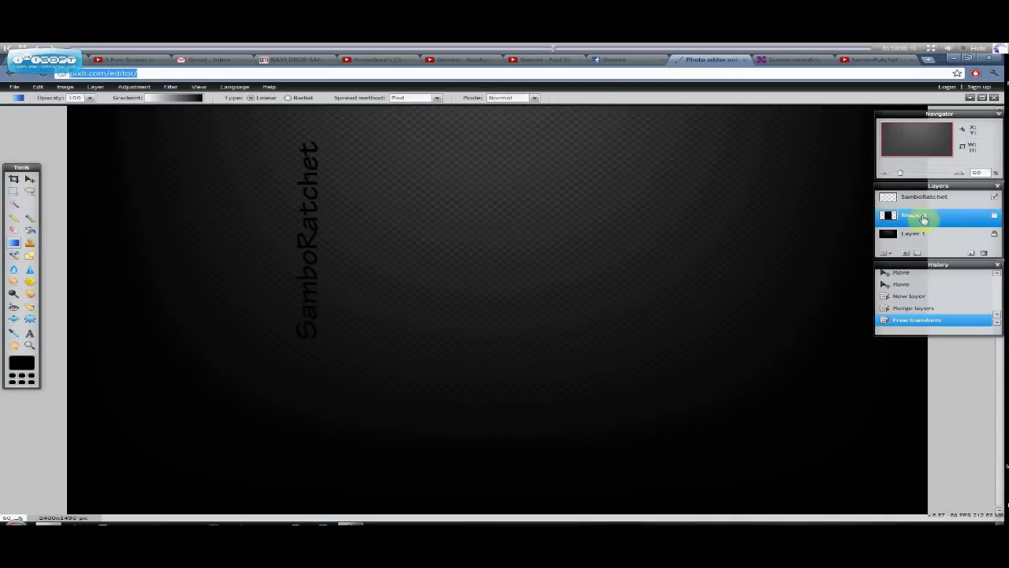
# With Shape 2 hidden, save the image as a JPEG at quality 100.
pyautogui.click(994, 216)
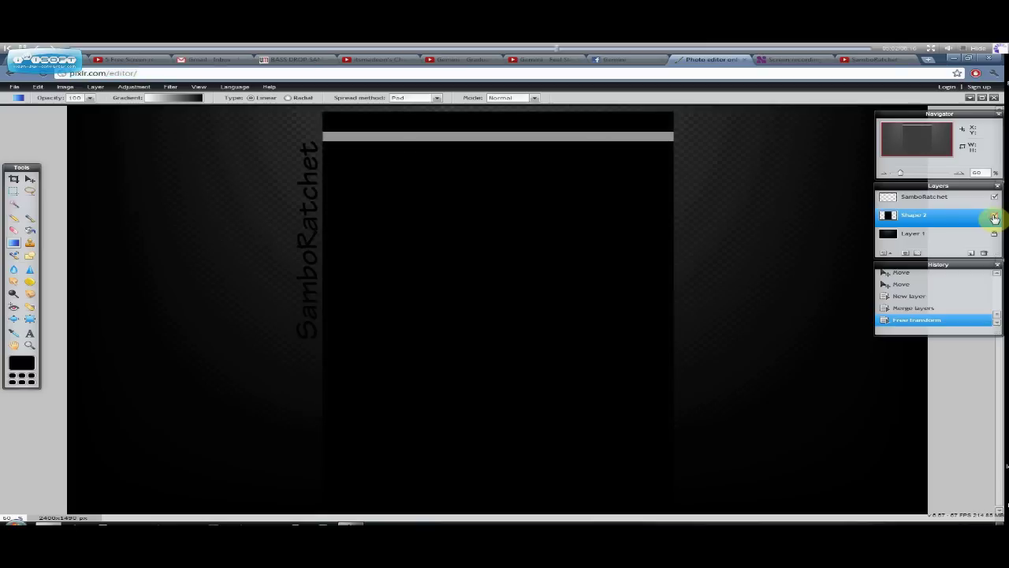
pyautogui.click(994, 216)
pyautogui.click(15, 87)
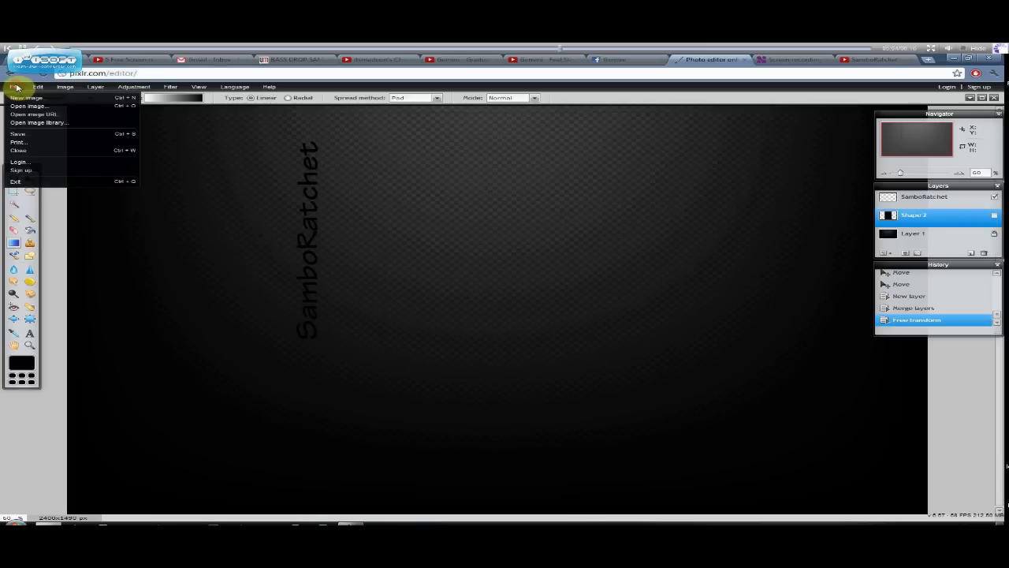
pyautogui.click(24, 134)
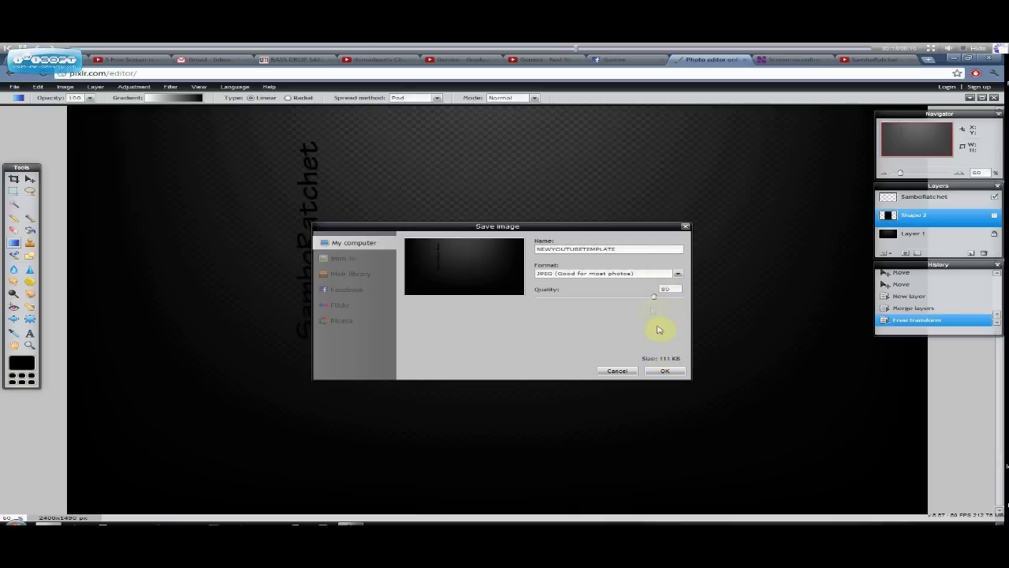
pyautogui.click(674, 372)
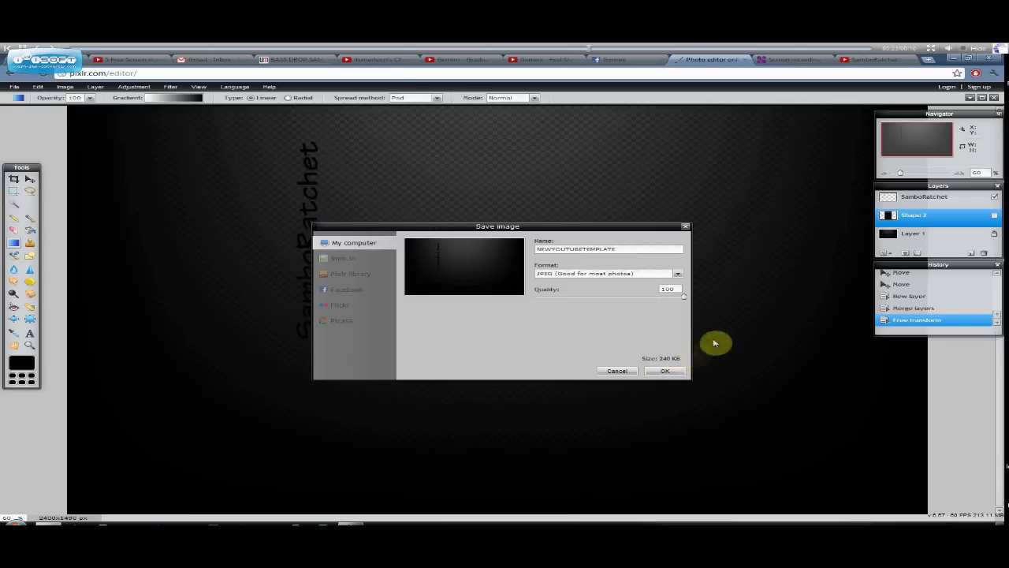
# Confirm the settings and save it as NEWYOUTUBETEMPLATEtutorial.jpg in the Youtube pictures folder.
pyautogui.click(871, 59)
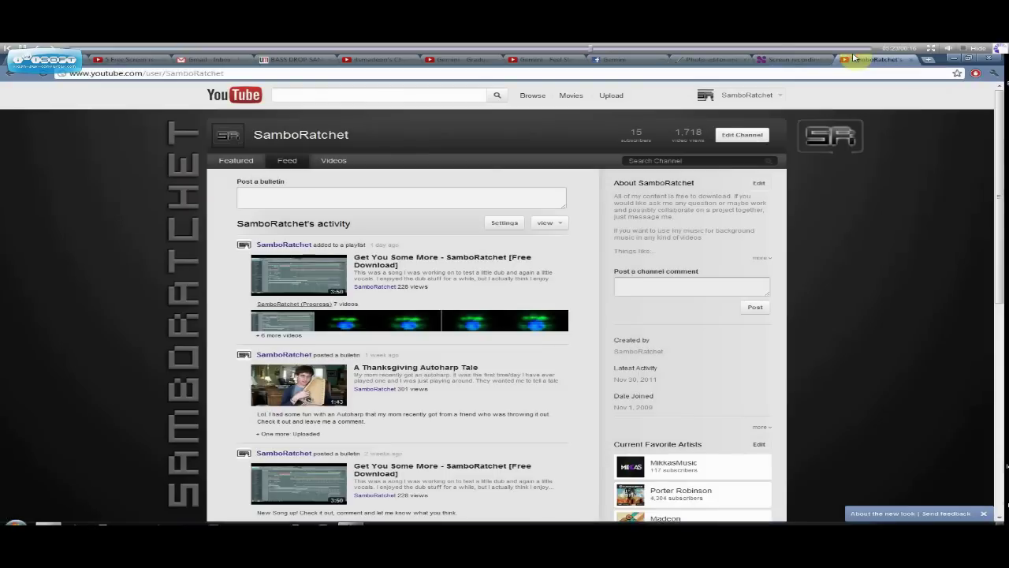
pyautogui.click(704, 59)
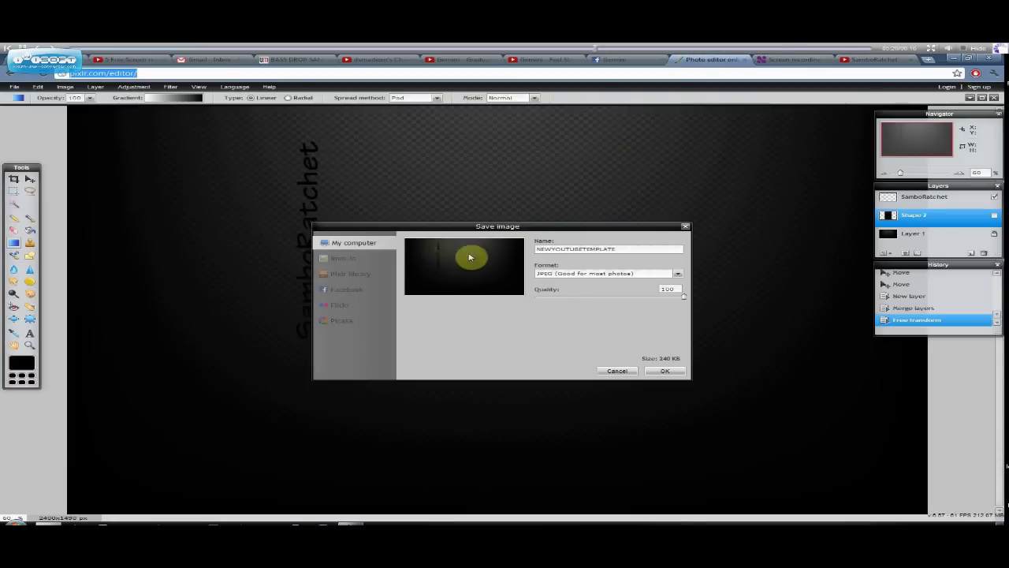
pyautogui.click(662, 372)
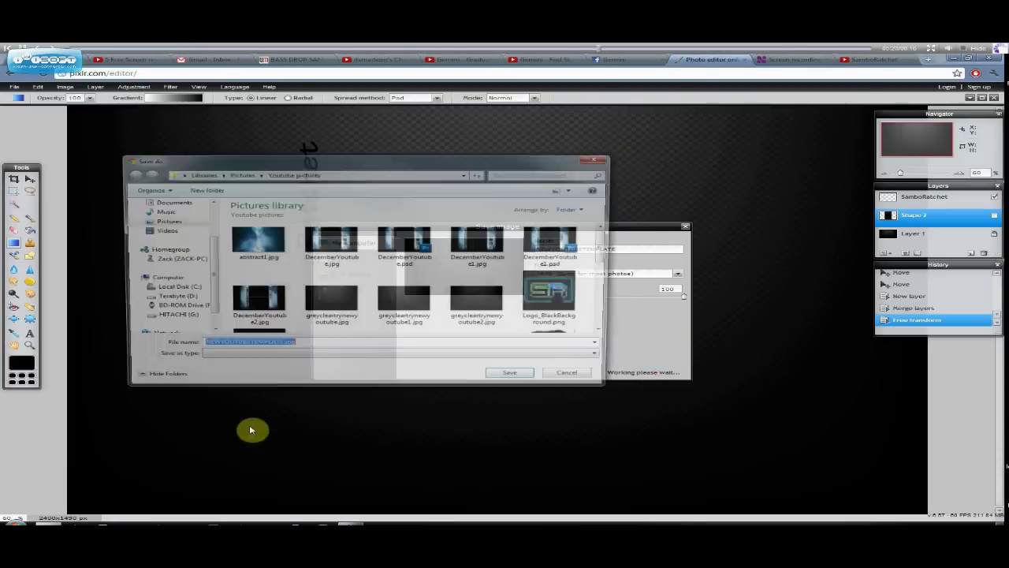
pyautogui.moveTo(607, 248); pyautogui.dragTo(604, 318)
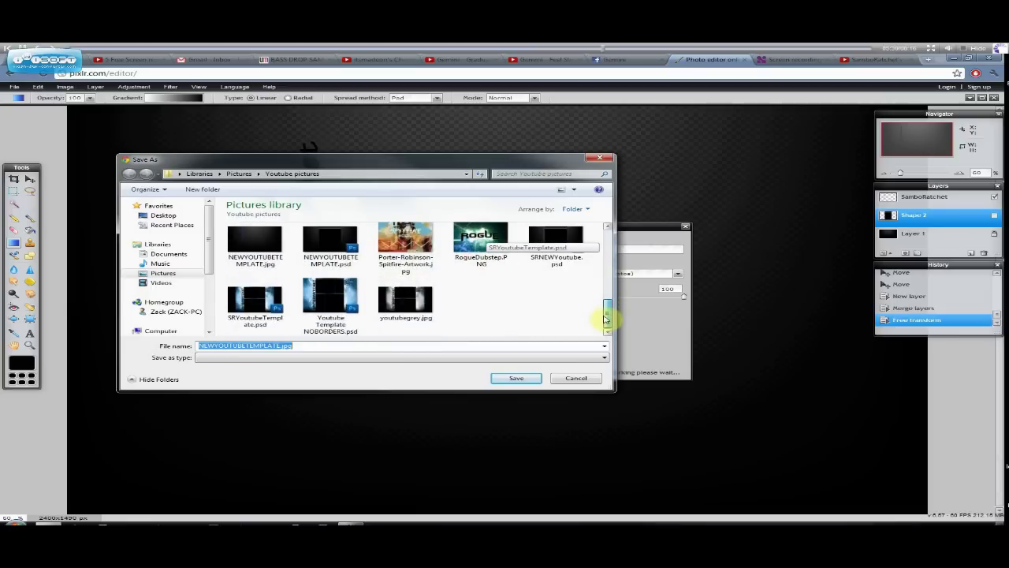
pyautogui.click(279, 345)
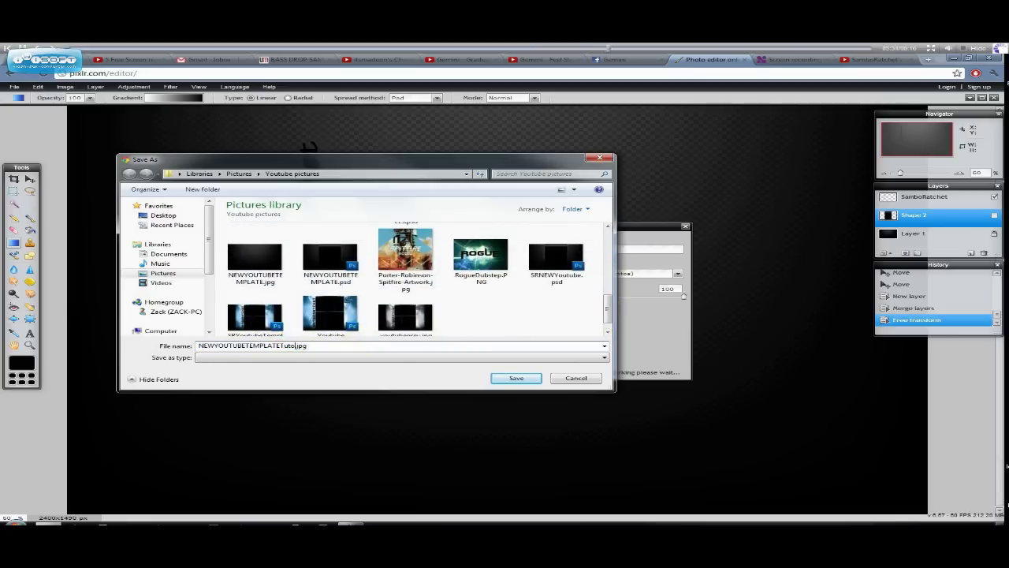
pyautogui.click(517, 377)
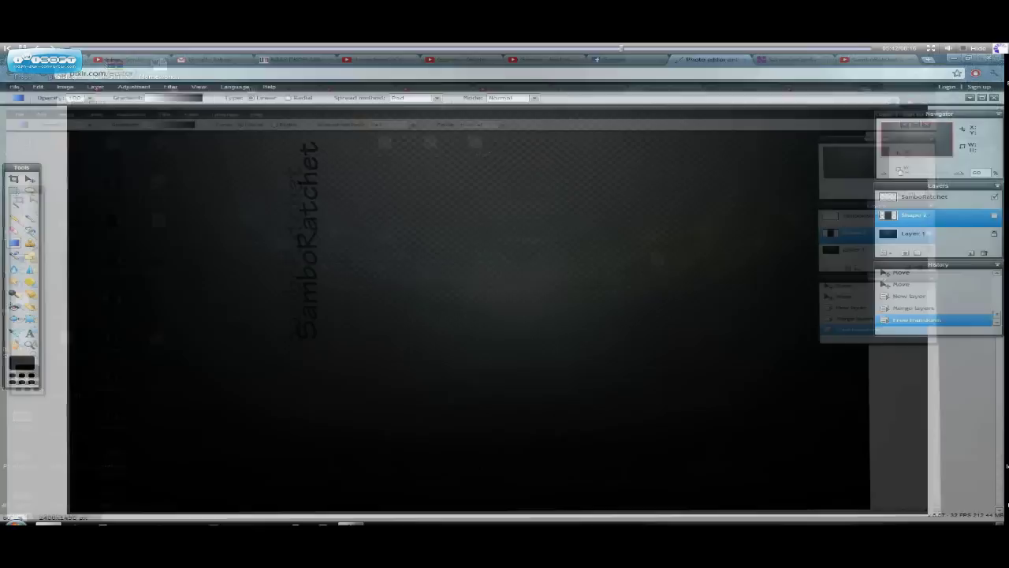
# On the YouTube channel page, choose Edit Channel from the account options to reach Appearance.
pyautogui.click(871, 59)
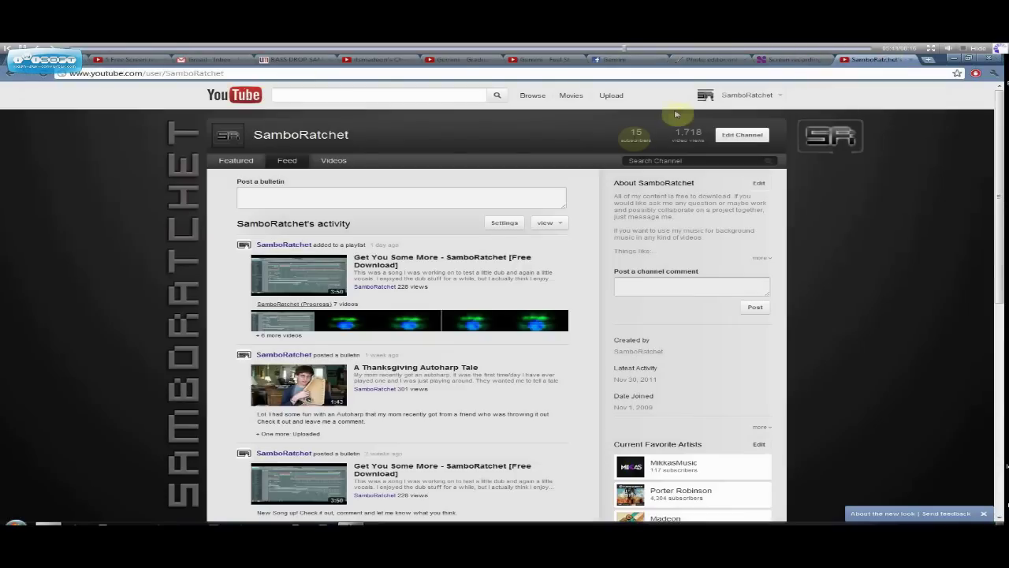
pyautogui.click(746, 96)
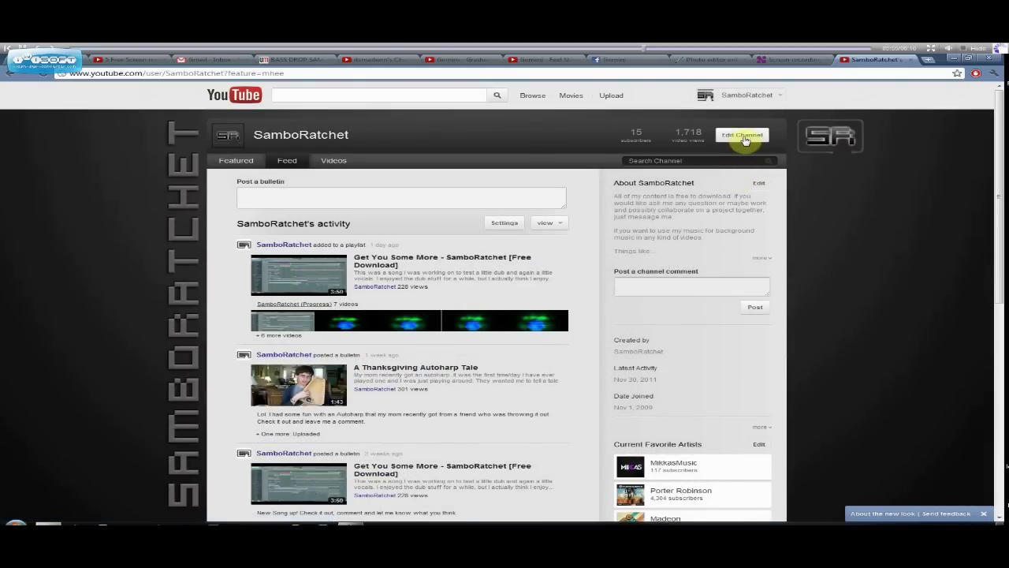
pyautogui.click(743, 136)
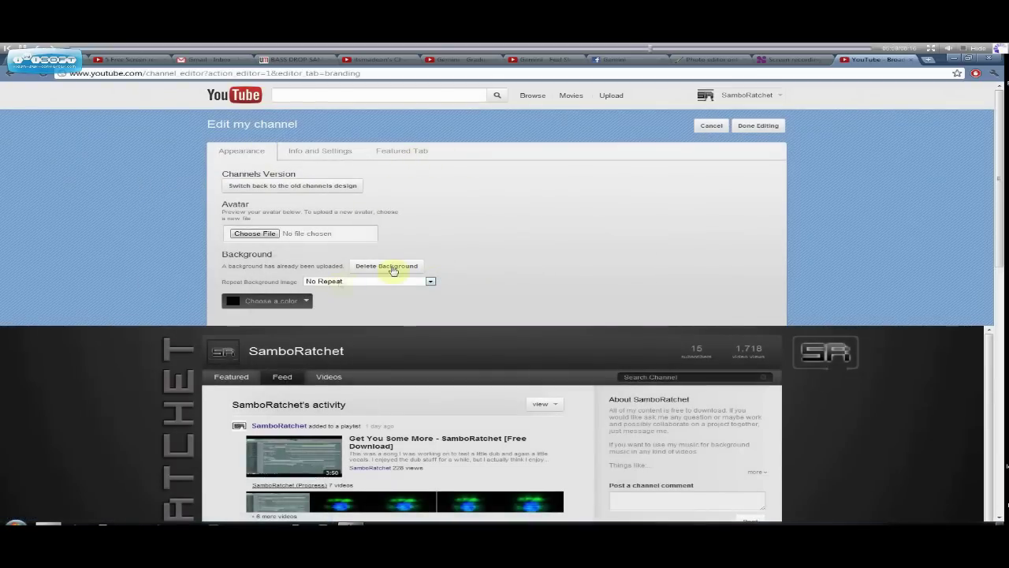
# Delete the current channel background and check the now plain black preview.
pyautogui.click(369, 263)
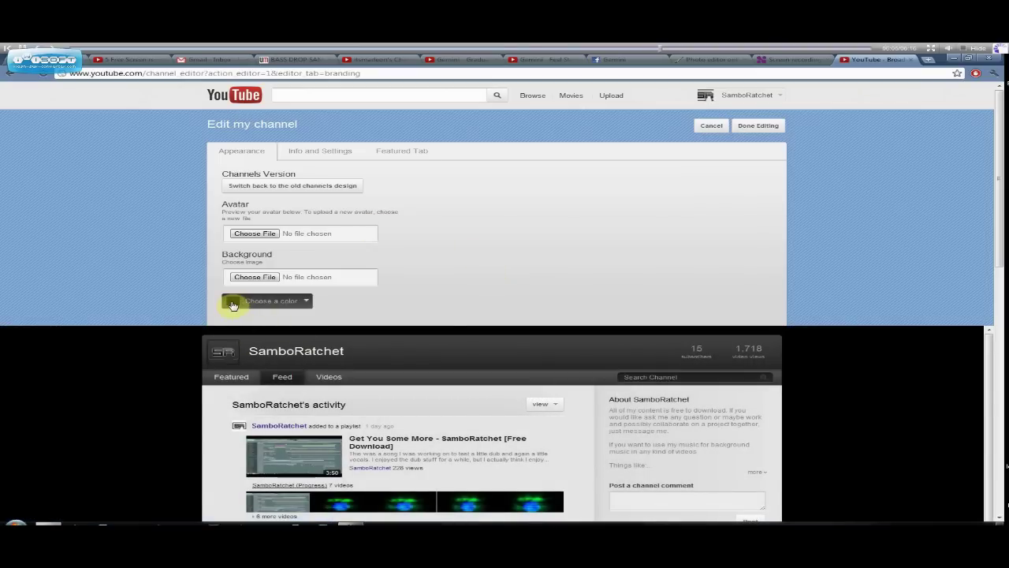
pyautogui.scroll(-4, 95, 350)
pyautogui.scroll(3, 50, 295)
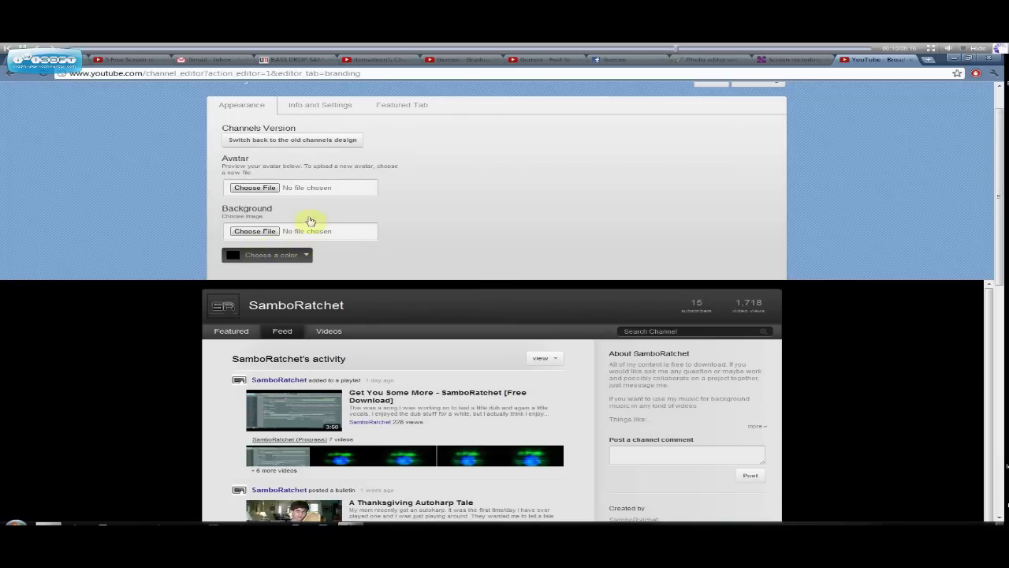
# Upload NEWYOUTUBETEMPLATETutorial.jpg from the Youtube pictures folder as the new channel background.
pyautogui.click(270, 235)
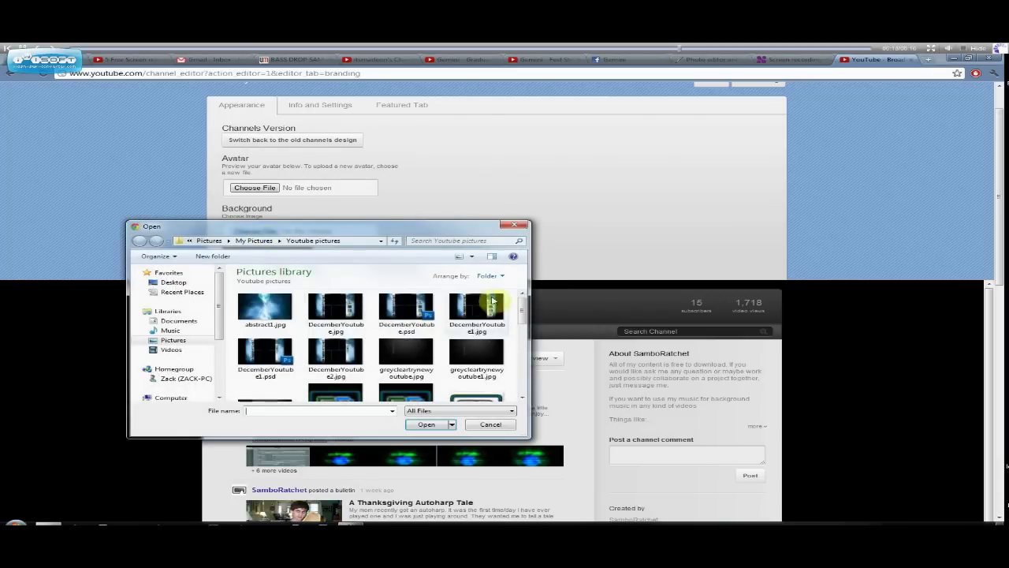
pyautogui.moveTo(520, 306); pyautogui.dragTo(523, 366)
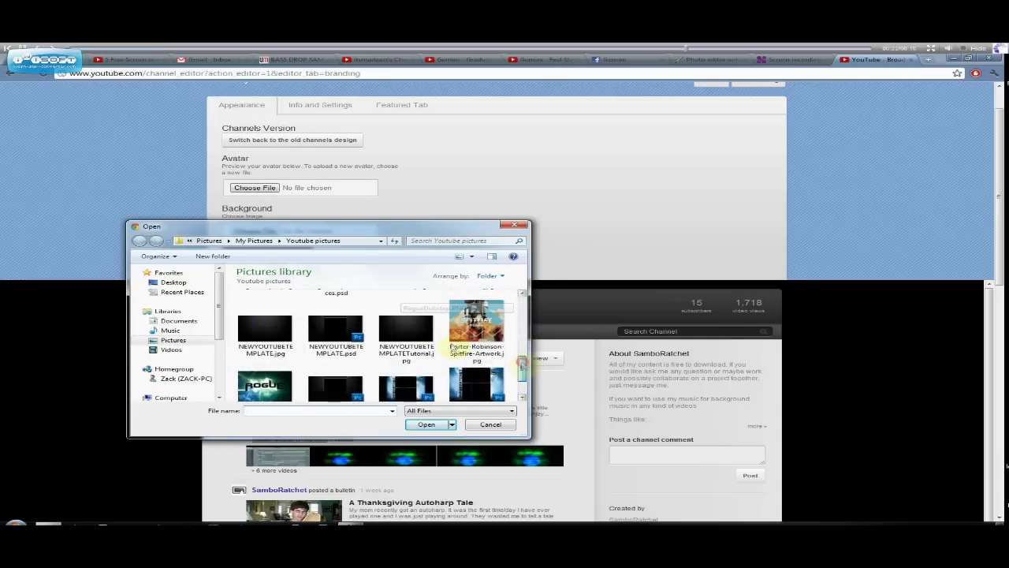
pyautogui.click(417, 334)
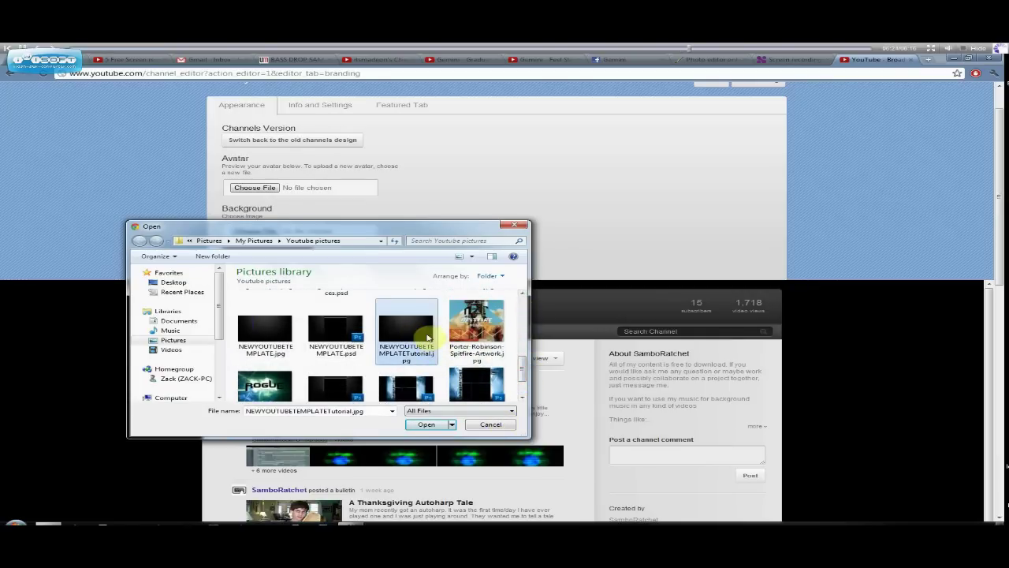
pyautogui.doubleClick(428, 337)
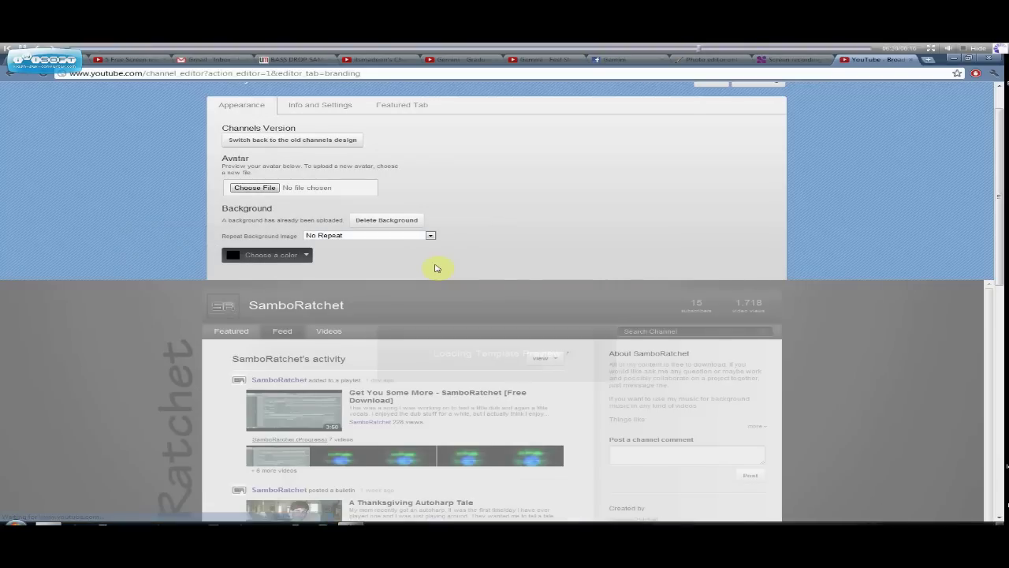
pyautogui.scroll(-1, 153, 341)
pyautogui.scroll(-1, 153, 341)
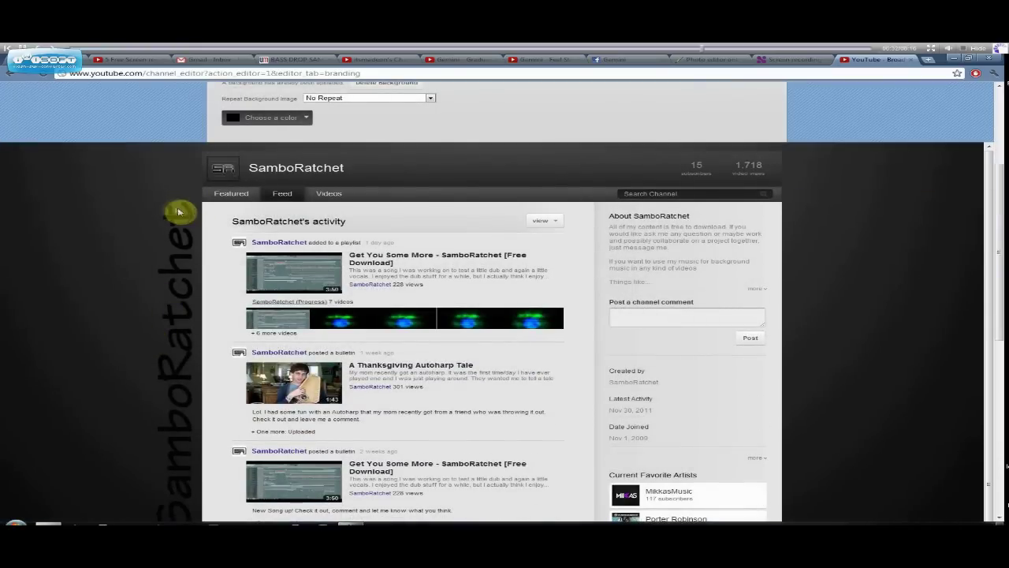
pyautogui.click(704, 59)
pyautogui.click(994, 214)
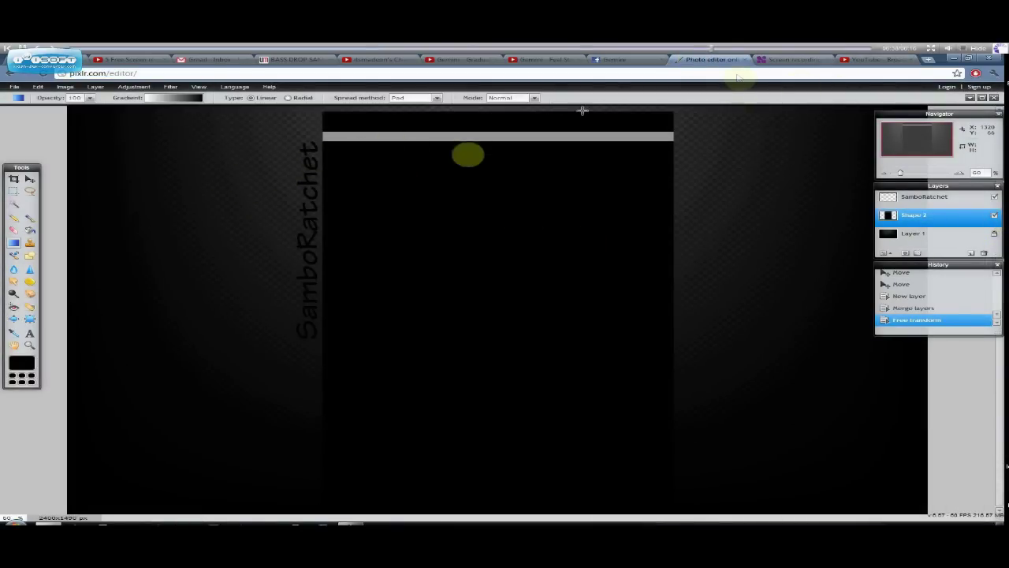
pyautogui.click(859, 59)
pyautogui.scroll(-3, 160, 247)
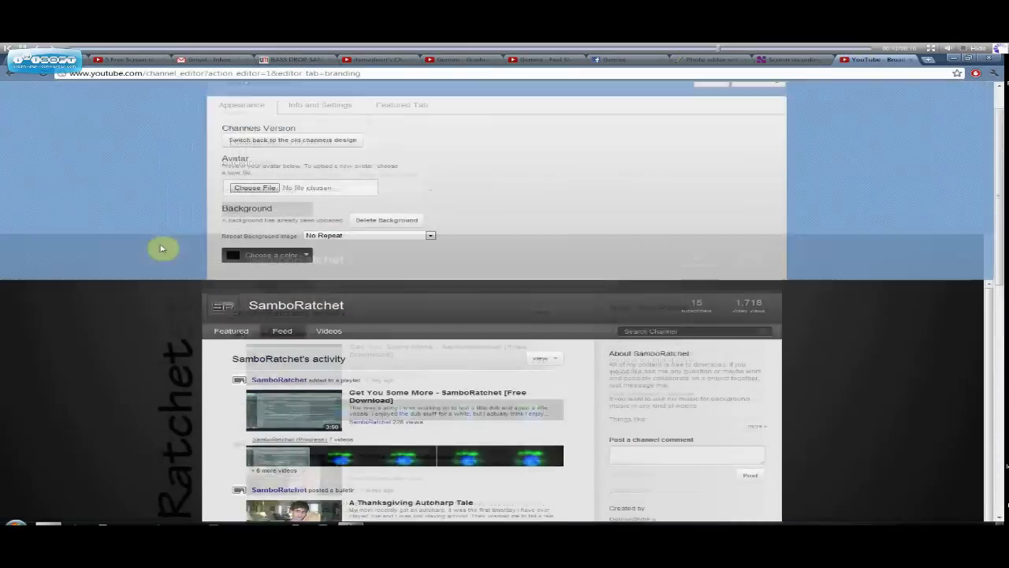
pyautogui.scroll(-4, 161, 249)
pyautogui.scroll(1, 176, 308)
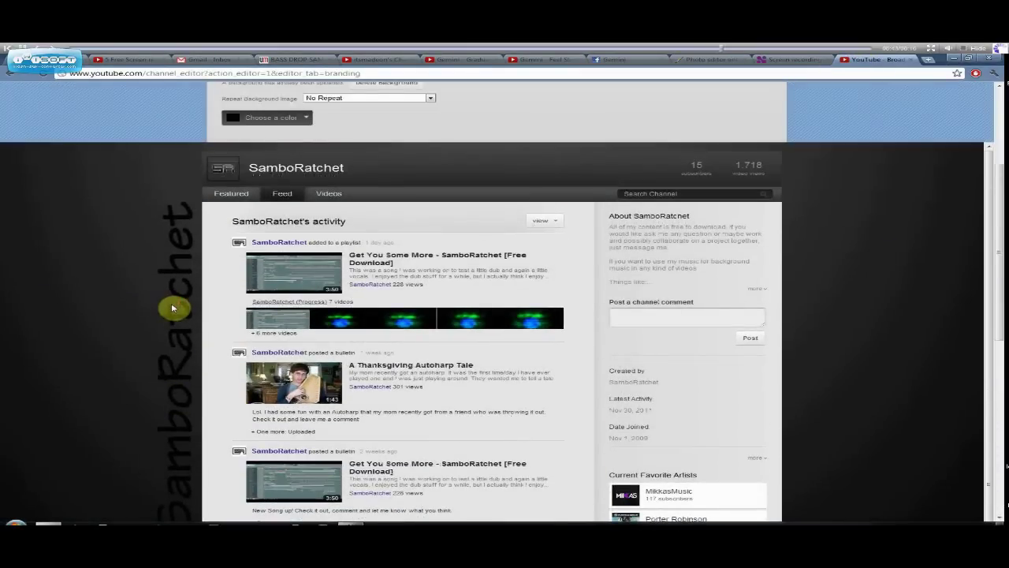
pyautogui.scroll(1, 173, 308)
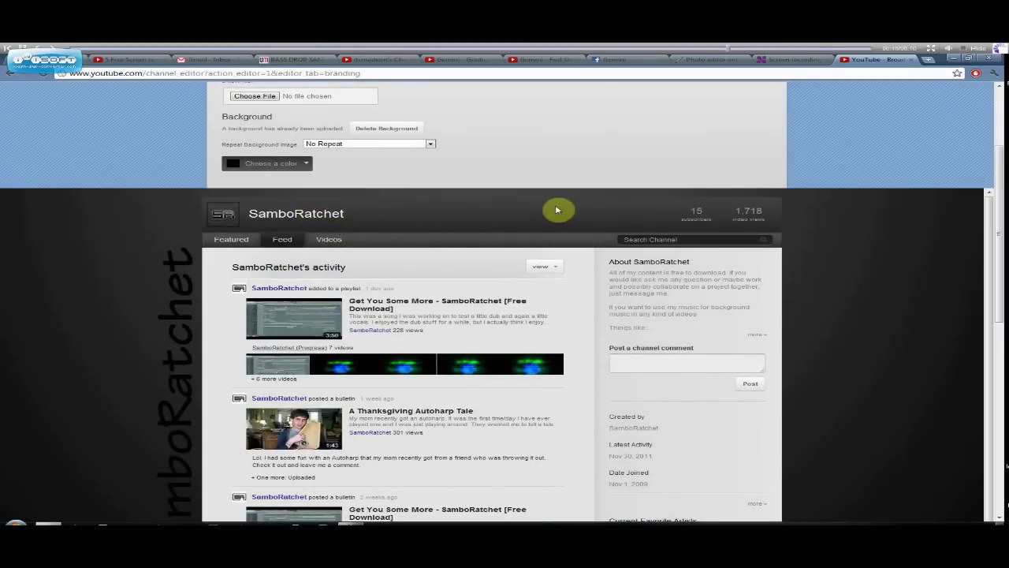
pyautogui.scroll(-2, 541, 213)
pyautogui.scroll(2, 536, 226)
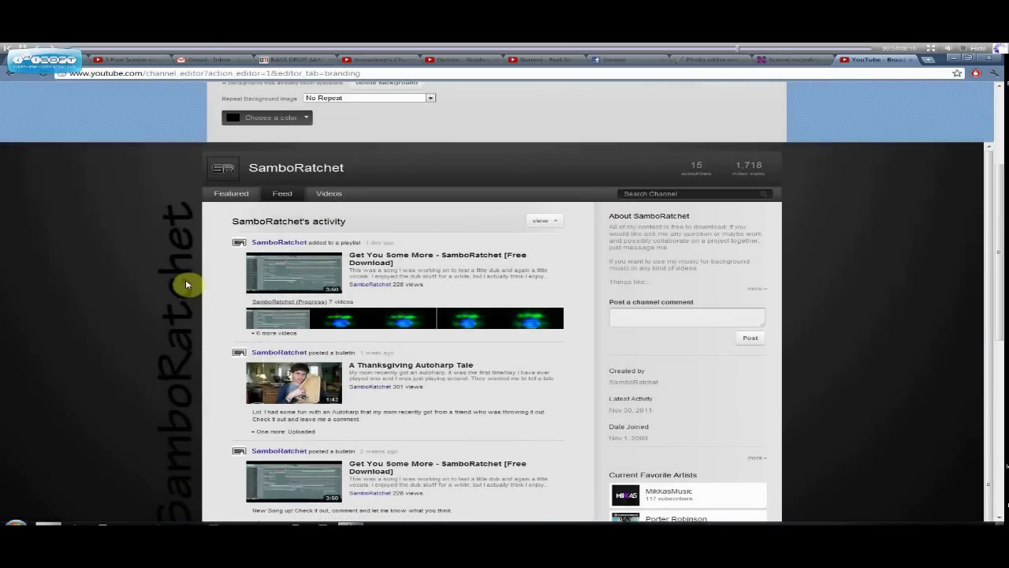
pyautogui.scroll(2, 226, 262)
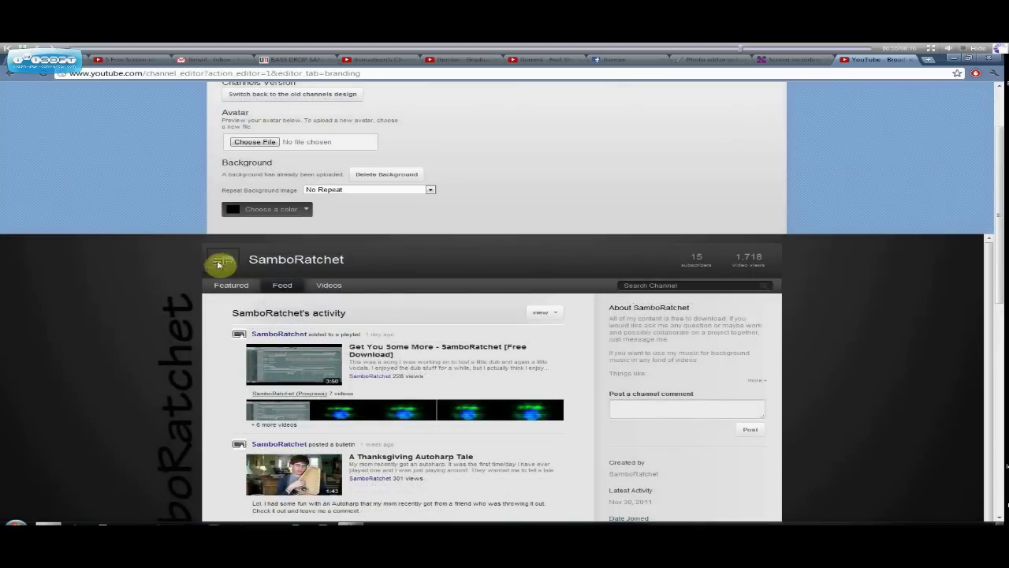
pyautogui.scroll(2, 275, 264)
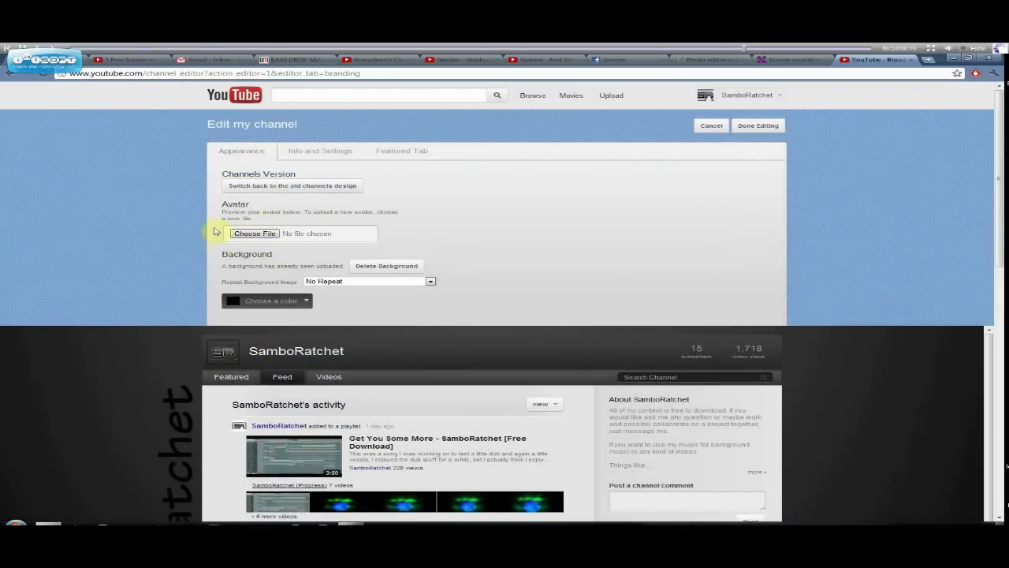
pyautogui.moveTo(218, 206); pyautogui.dragTo(249, 205)
pyautogui.click(288, 210)
# Save the channel edits with Done Editing so the dark SamboRatchet background goes live.
pyautogui.scroll(-5, 354, 342)
pyautogui.scroll(2, 360, 323)
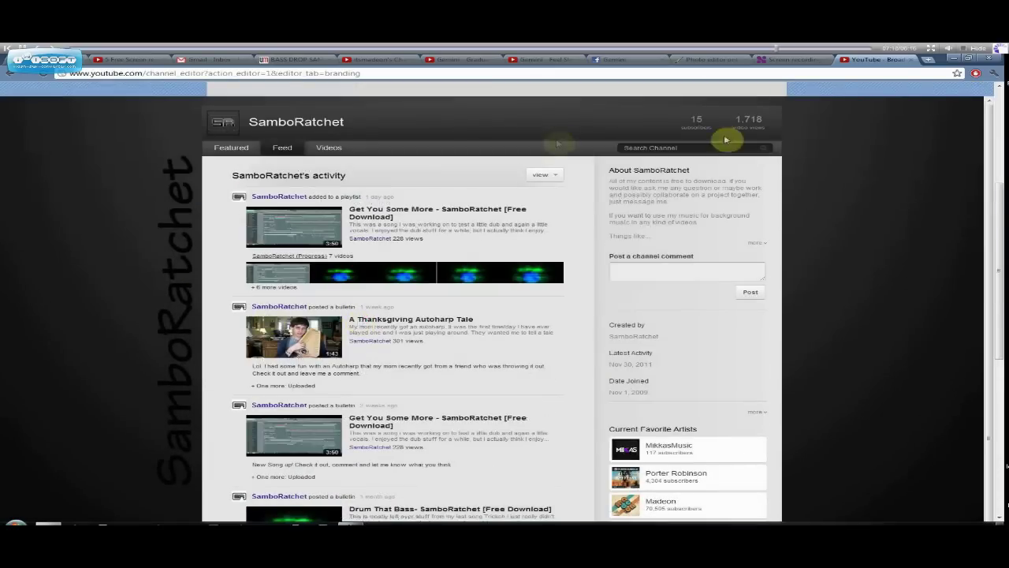
pyautogui.scroll(3, 725, 140)
pyautogui.click(764, 131)
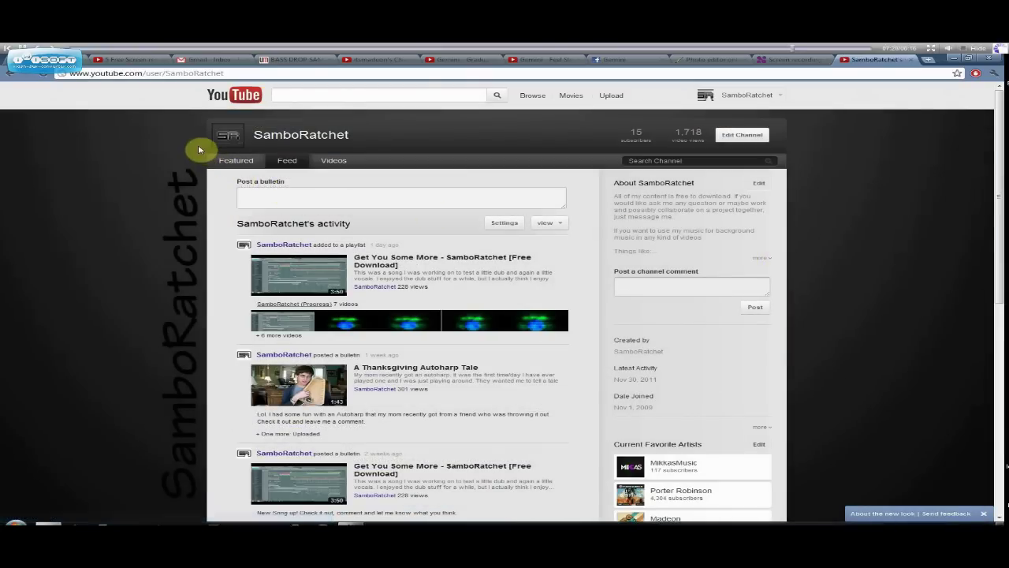
# Scroll through the SamboRatchet channel page to review the dark background and vertical name text.
pyautogui.scroll(-2, 199, 150)
pyautogui.scroll(-4, 199, 150)
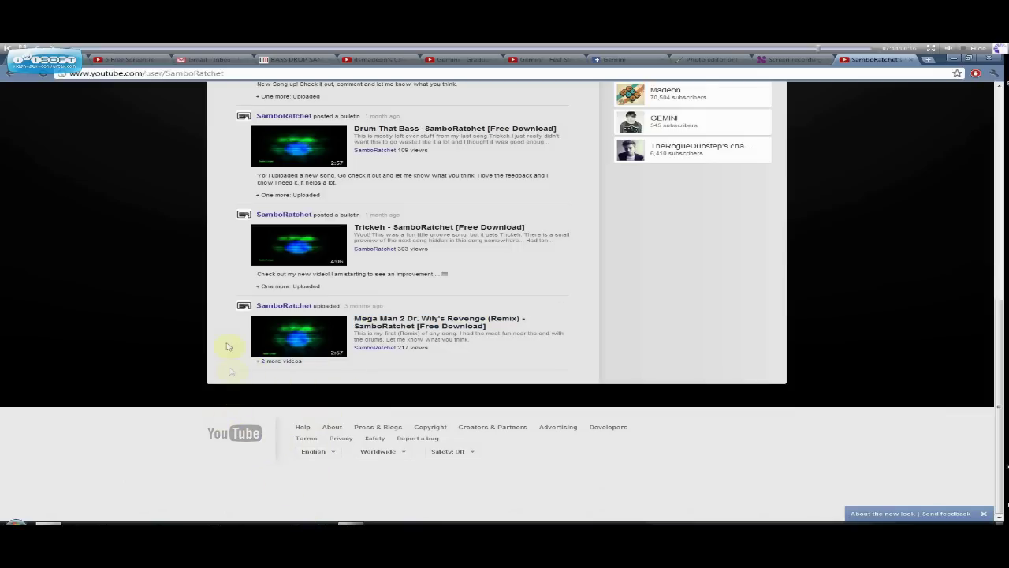
pyautogui.scroll(3, 322, 331)
pyautogui.scroll(1, 473, 236)
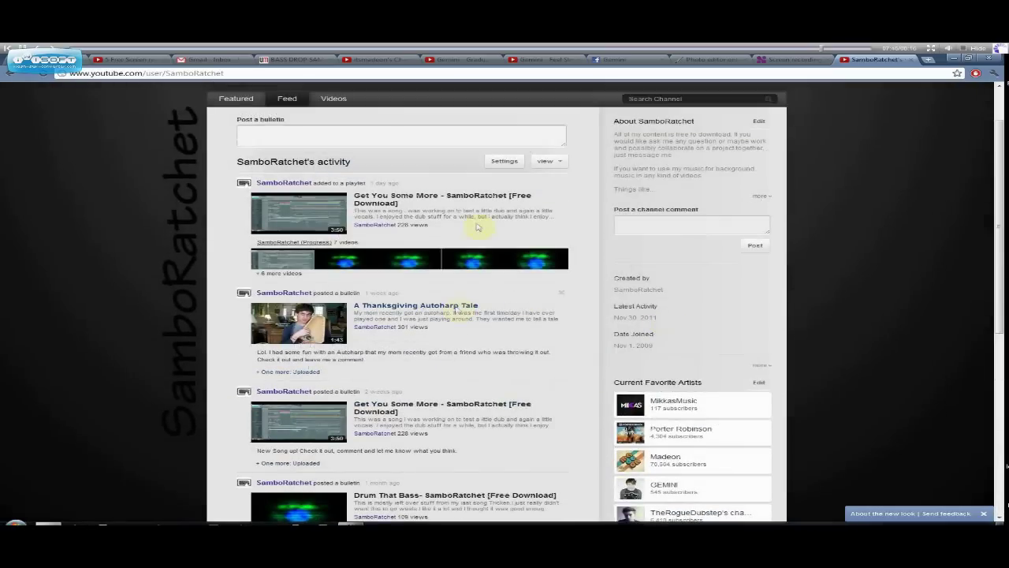
pyautogui.scroll(1, 476, 265)
pyautogui.scroll(-5, 532, 305)
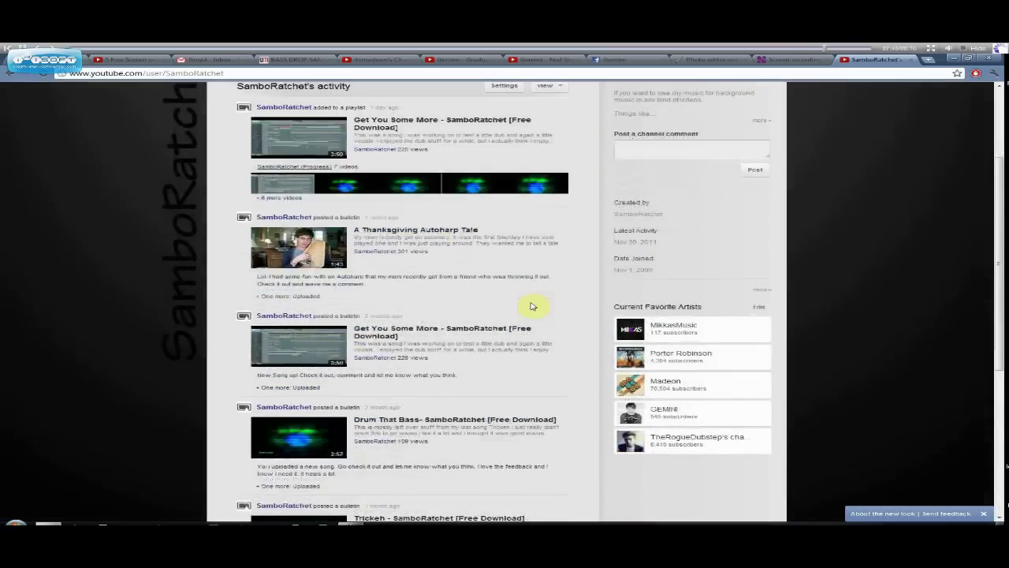
pyautogui.scroll(2, 331, 375)
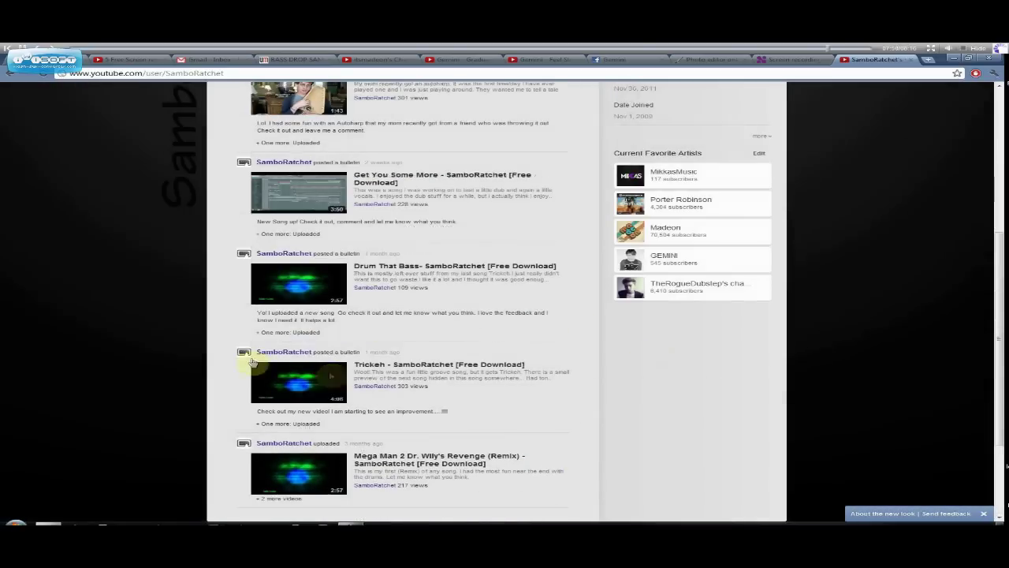
pyautogui.scroll(-2, 142, 331)
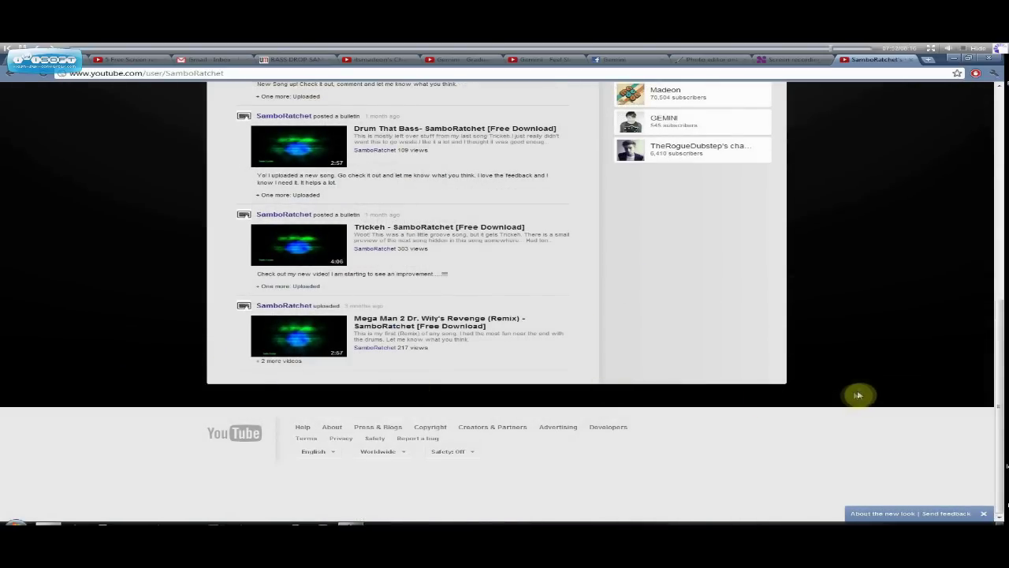
pyautogui.scroll(3, 860, 370)
pyautogui.scroll(-3, 858, 316)
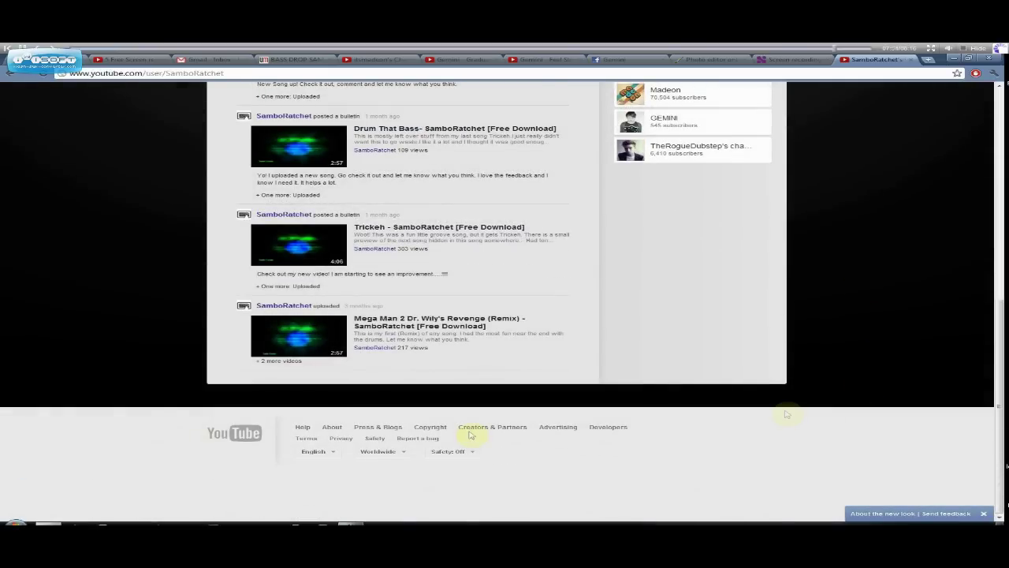
pyautogui.scroll(5, 108, 408)
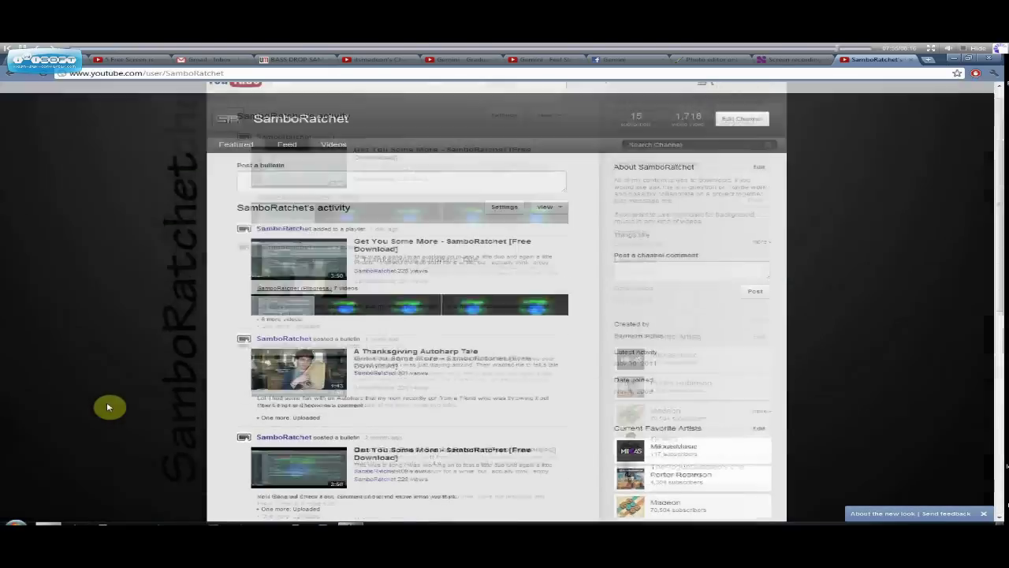
pyautogui.scroll(-5, 162, 430)
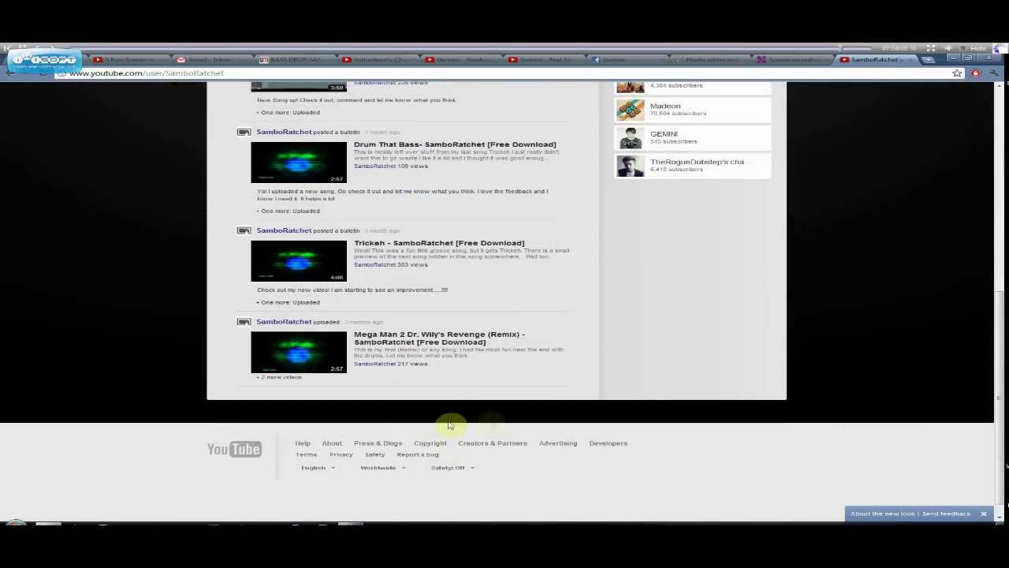
pyautogui.scroll(3, 133, 317)
pyautogui.scroll(2, 132, 317)
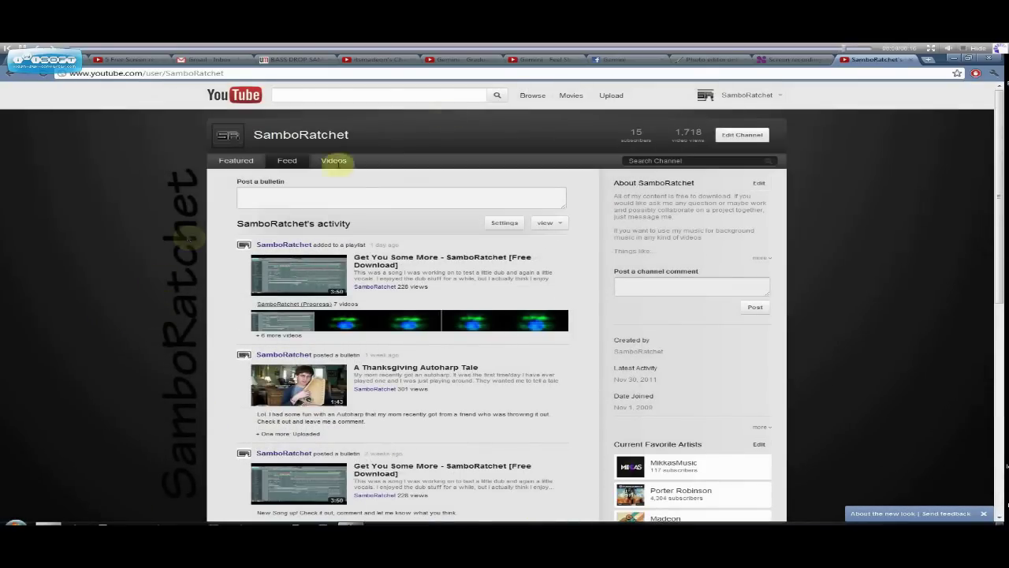